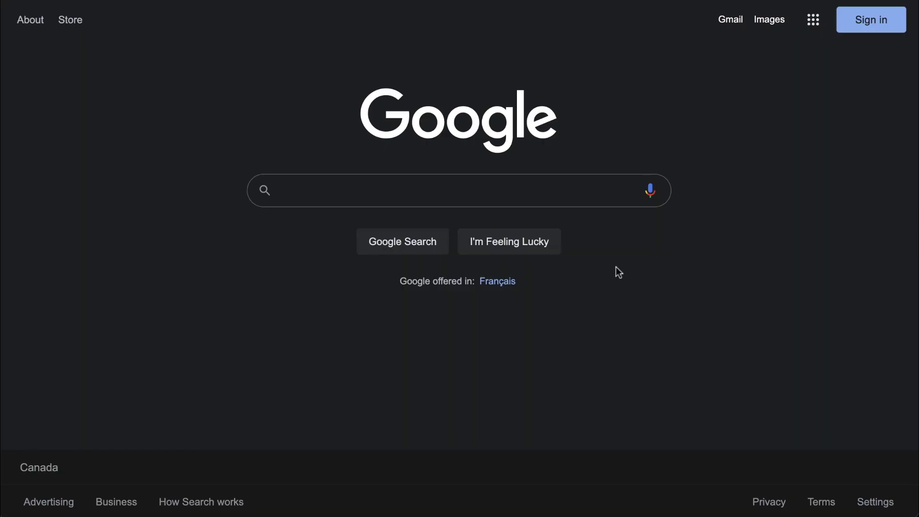
Search Google for Snappa and open the Snappa website.
type("Snappa")
key("Return")
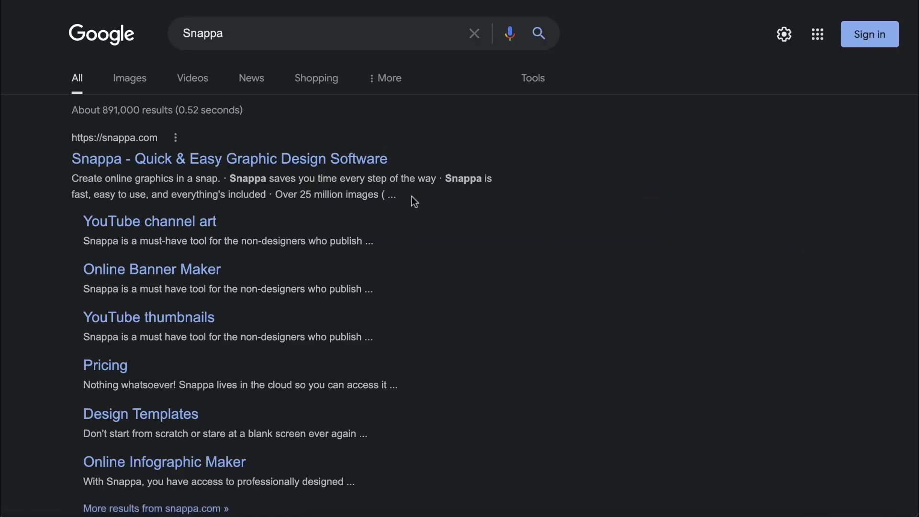
left_click(317, 162)
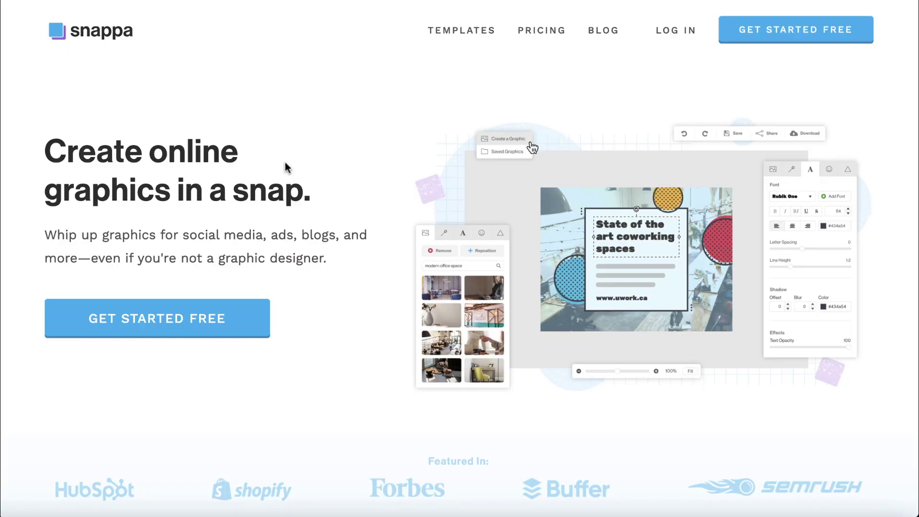
Sign up for a free Snappa account with a name, e-mail and password.
left_click(205, 314)
type("Lucas")
key("Tab")
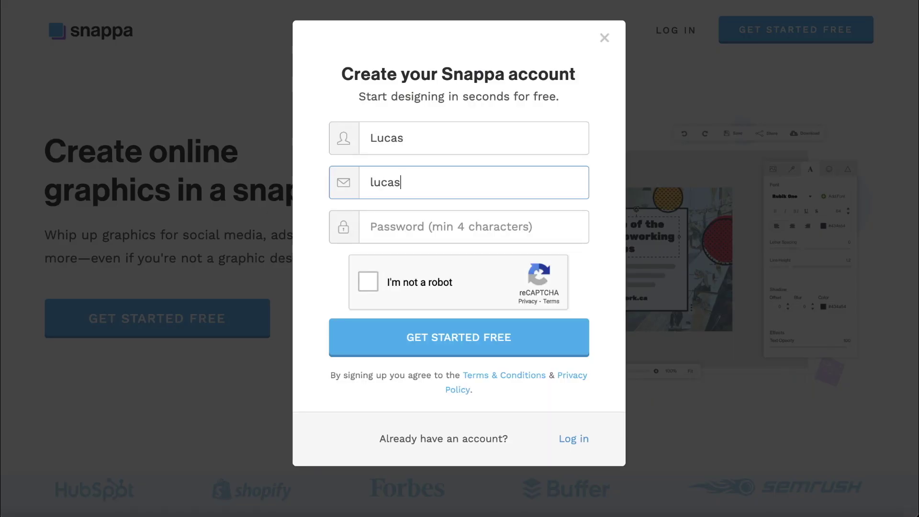
key("Tab")
type("abc")
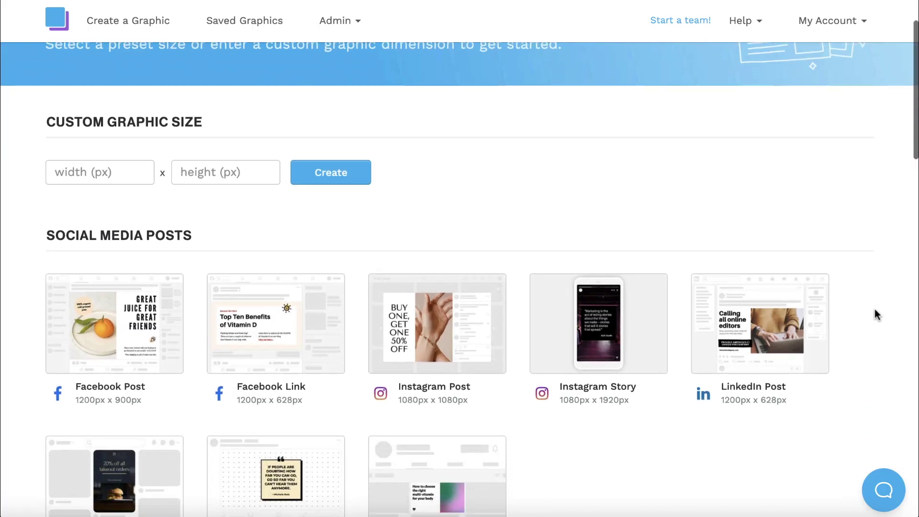
scroll(876, 314, "down", 6)
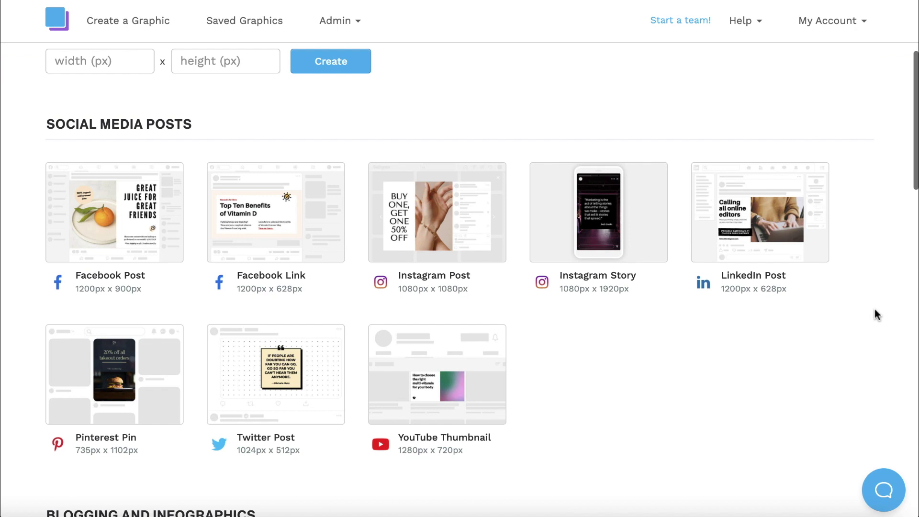
scroll(875, 315, "down", 5)
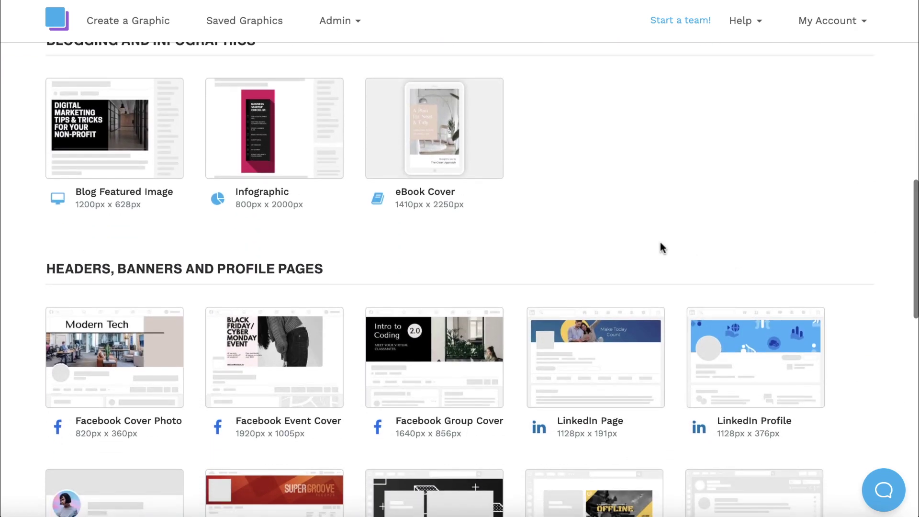
left_click(477, 157)
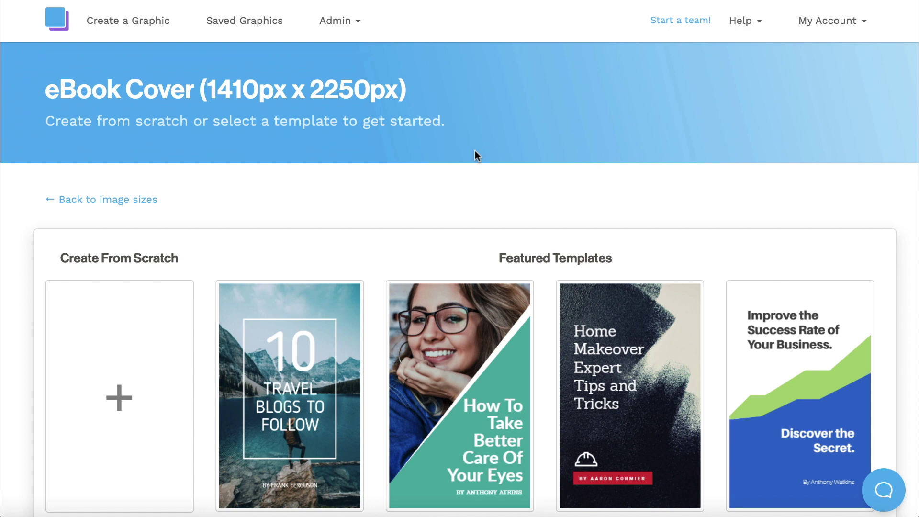
scroll(536, 193, "down", 4)
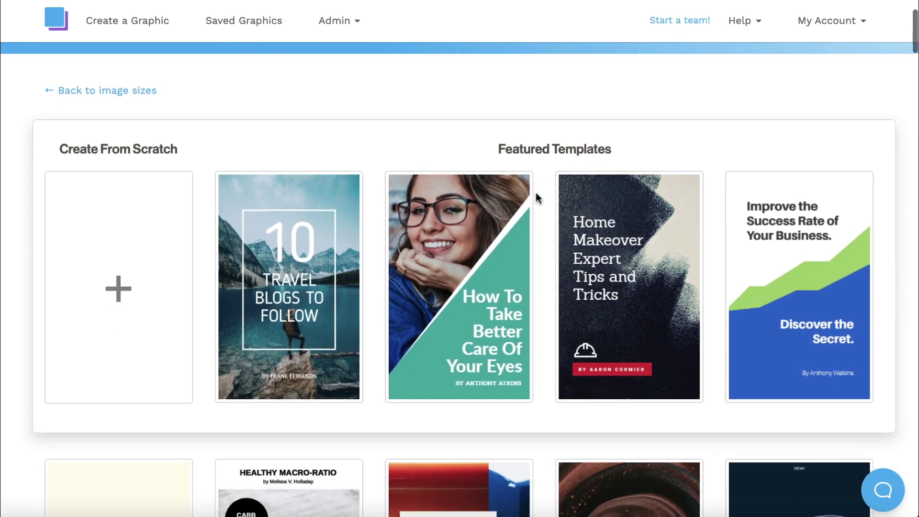
scroll(536, 192, "down", 15)
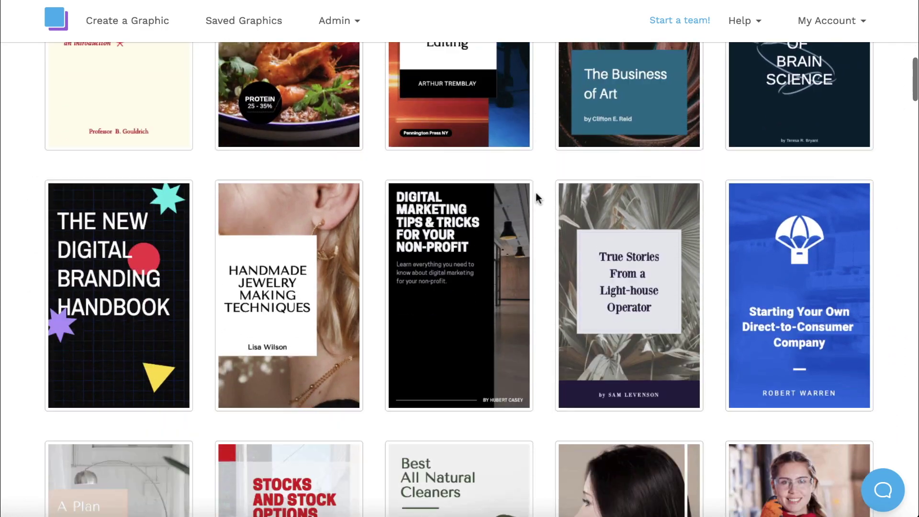
scroll(536, 193, "down", 10)
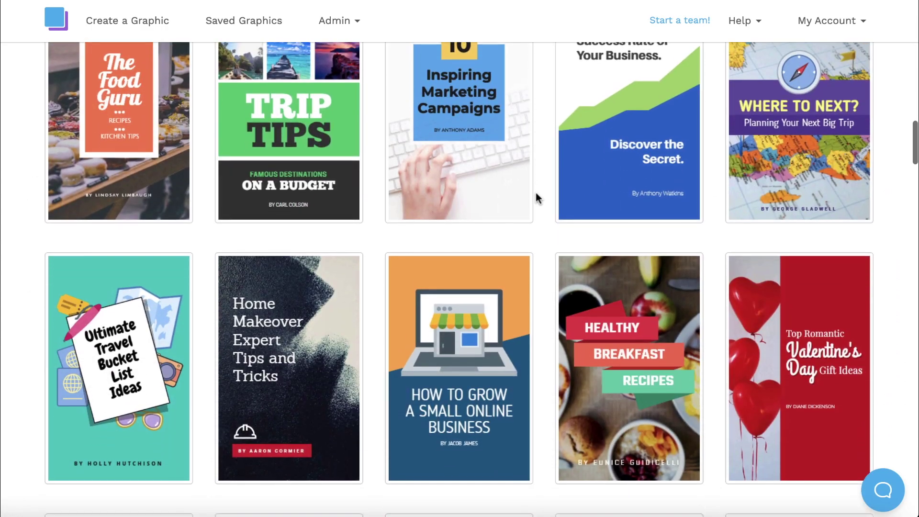
scroll(536, 192, "down", 13)
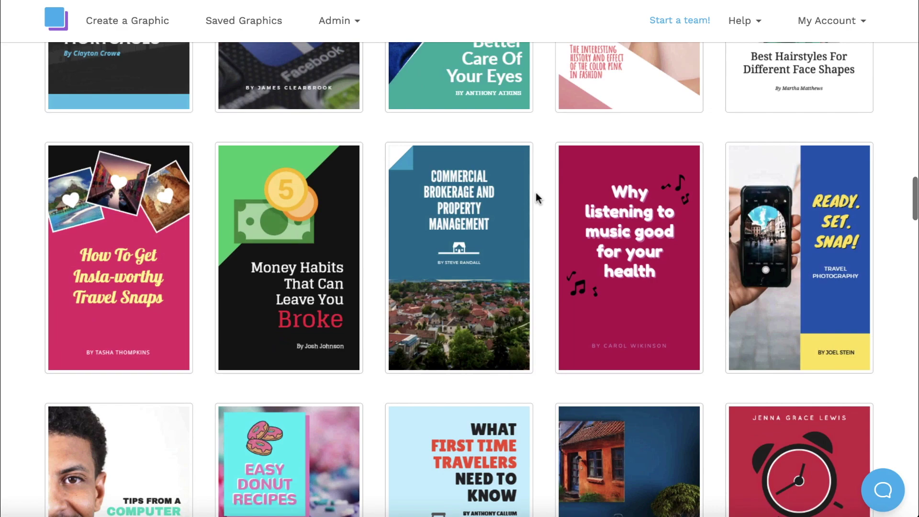
scroll(536, 193, "down", 12)
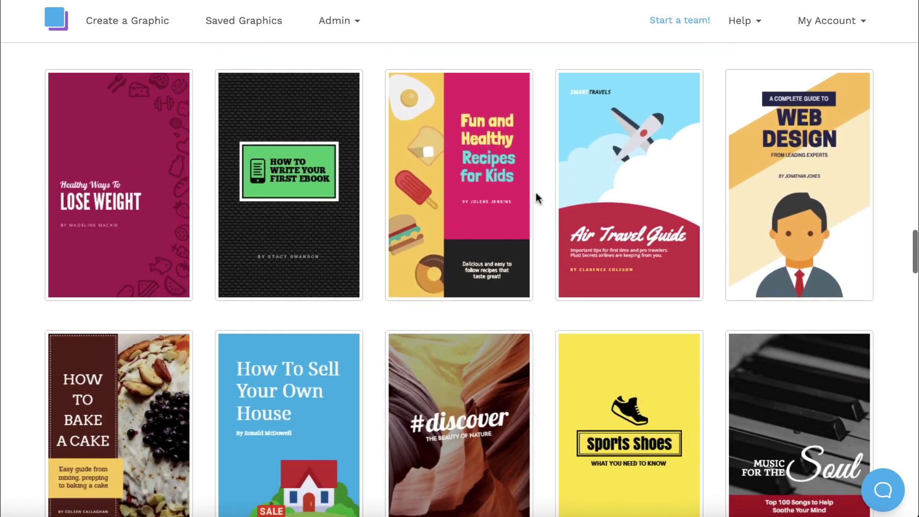
scroll(536, 192, "up", 20)
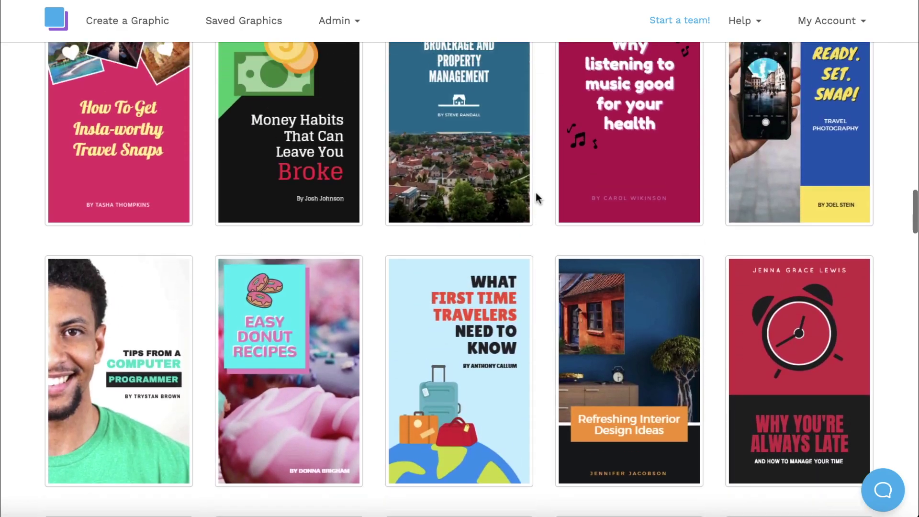
scroll(536, 192, "up", 12)
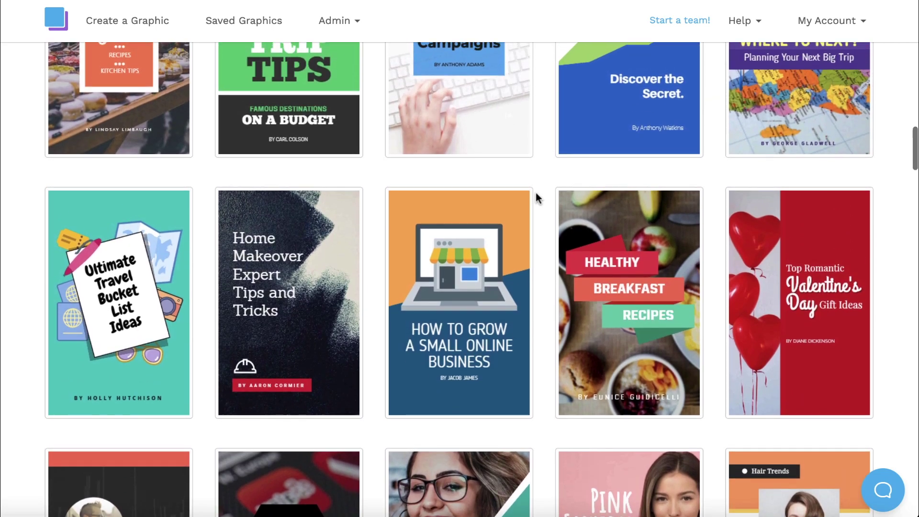
scroll(537, 197, "up", 10)
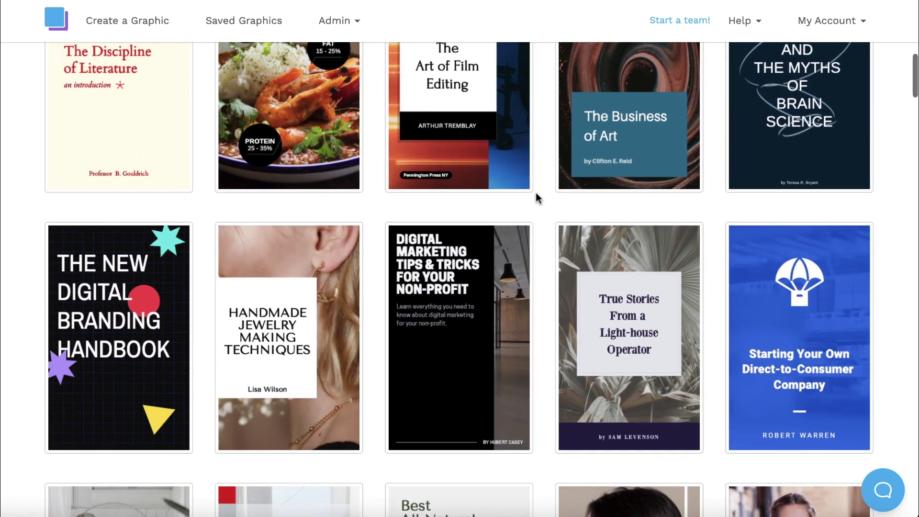
Open the lighthouse operator template and change its title to 'Neon Photography' in white.
left_click(594, 265)
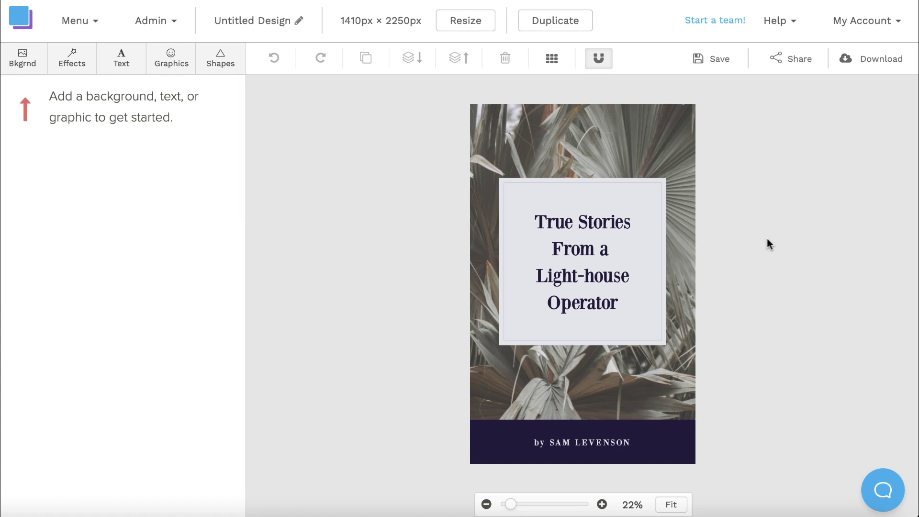
double_click(581, 279)
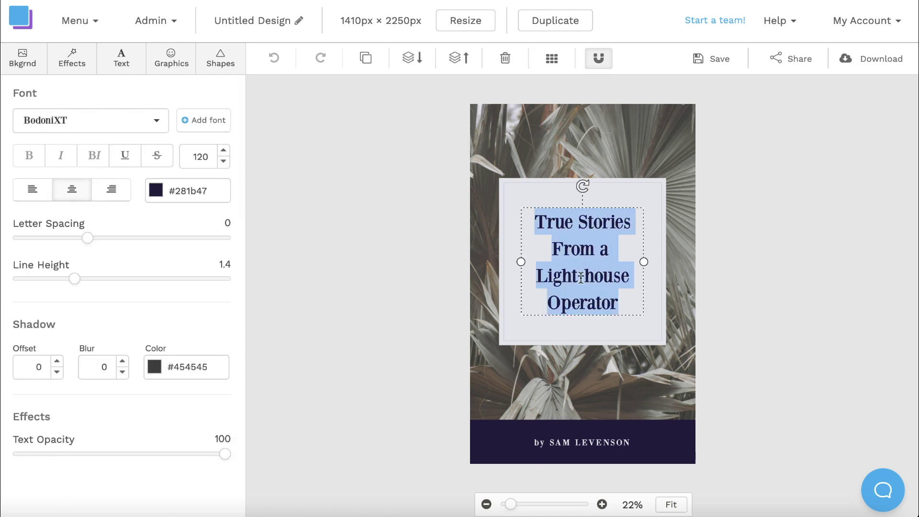
type("Neon Photography")
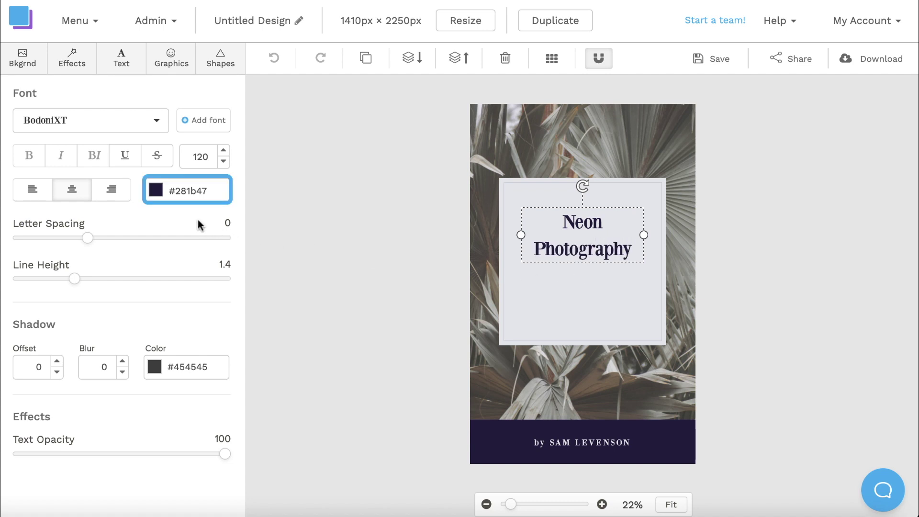
left_click(156, 193)
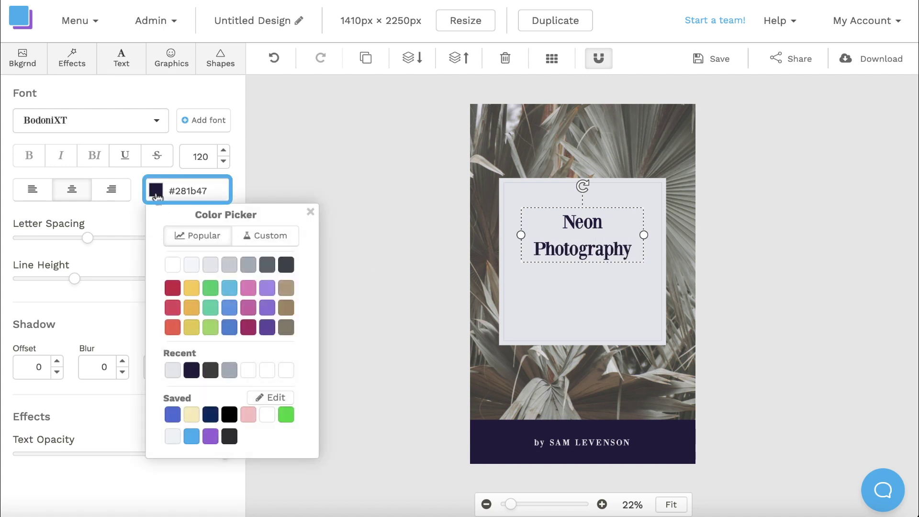
left_click(173, 266)
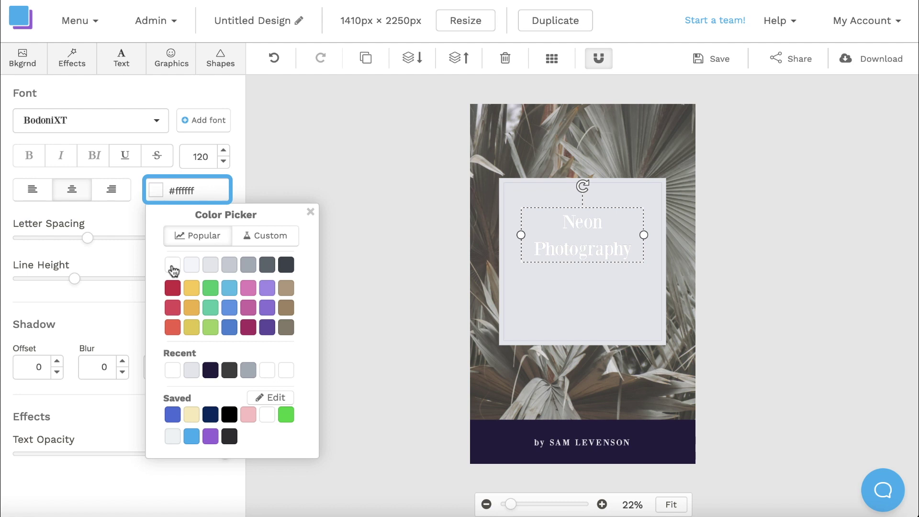
left_click(311, 212)
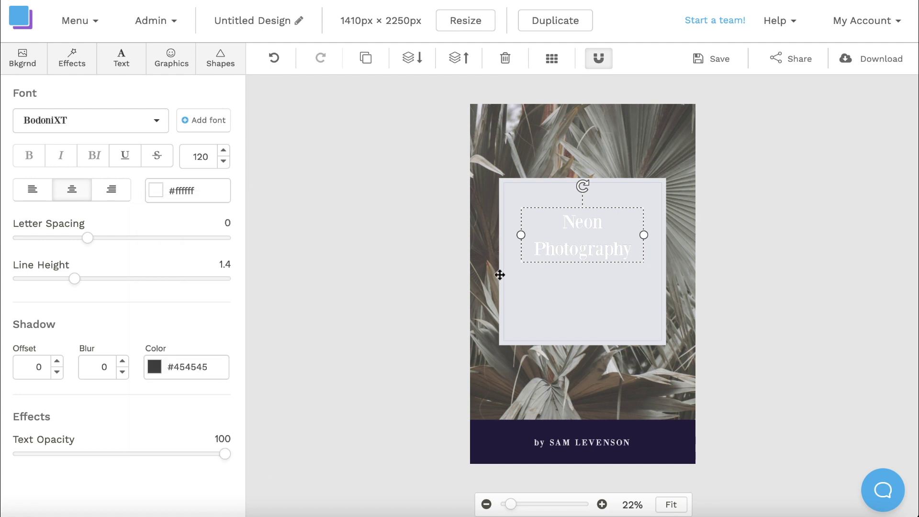
Fill the box behind the title with black.
left_click(500, 274)
left_click(158, 128)
left_click(230, 349)
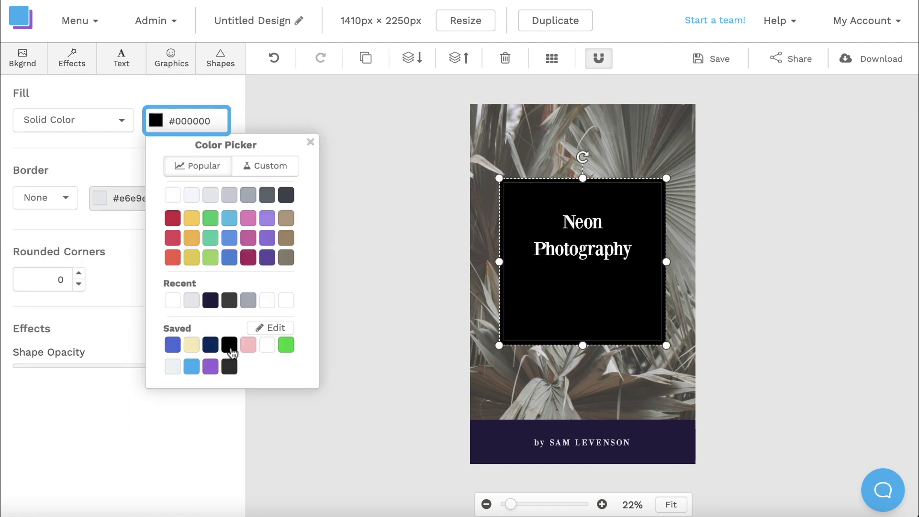
left_click(699, 267)
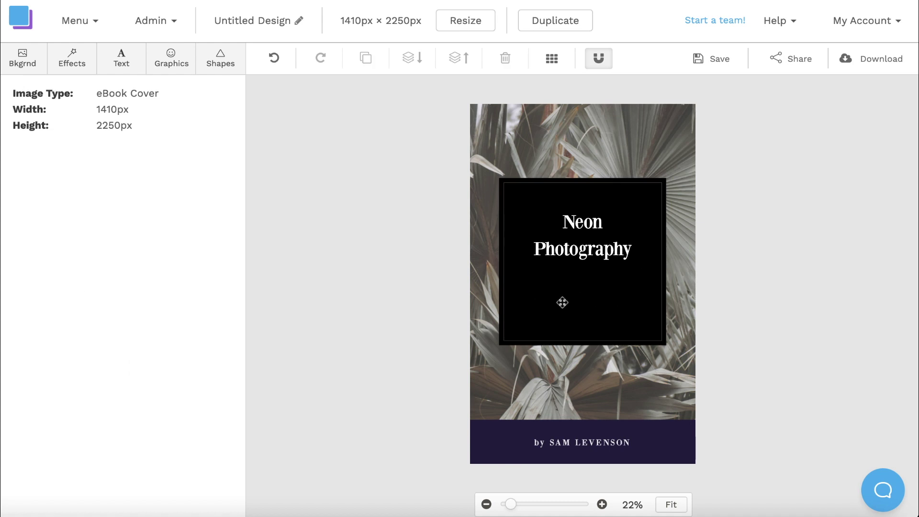
Add a size-50 copy of the title below it reading 'A stunning collection of neon images shot in the streets of Toronto'.
left_click(580, 248)
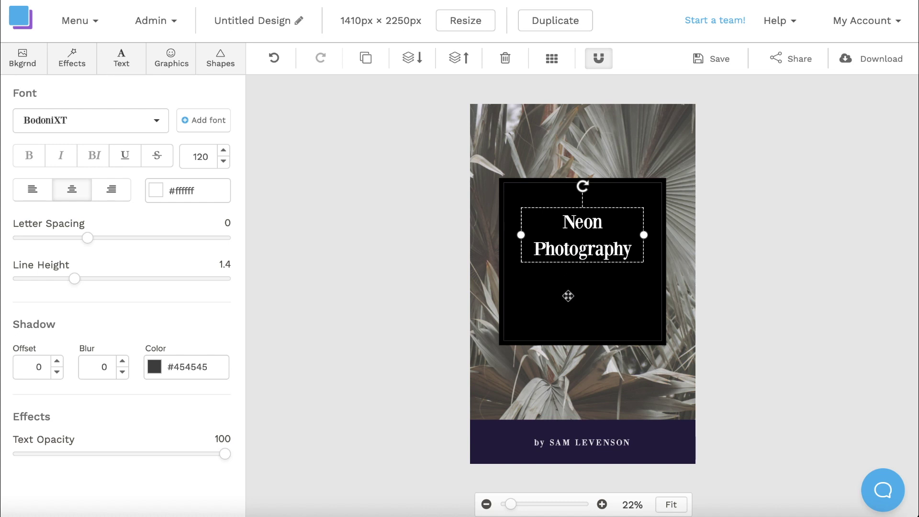
key("ctrl+d")
left_click_drag(573, 257, 574, 309)
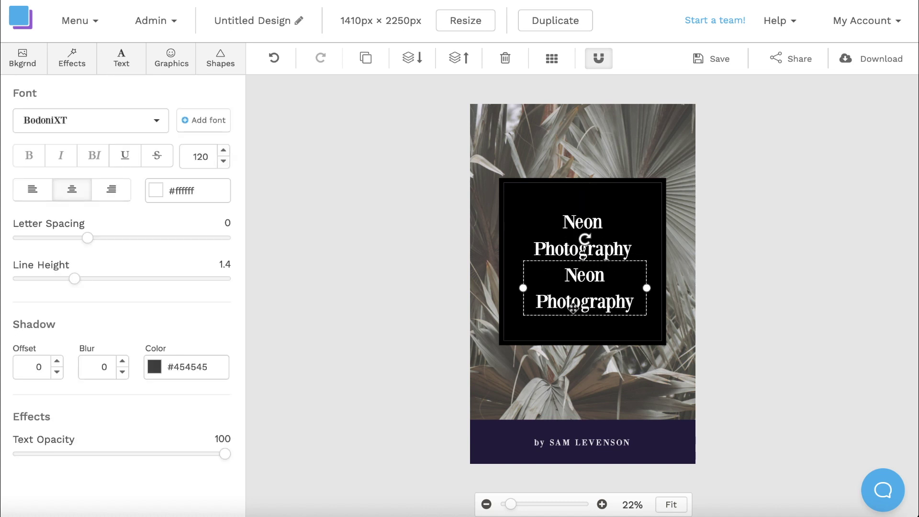
left_click(205, 160)
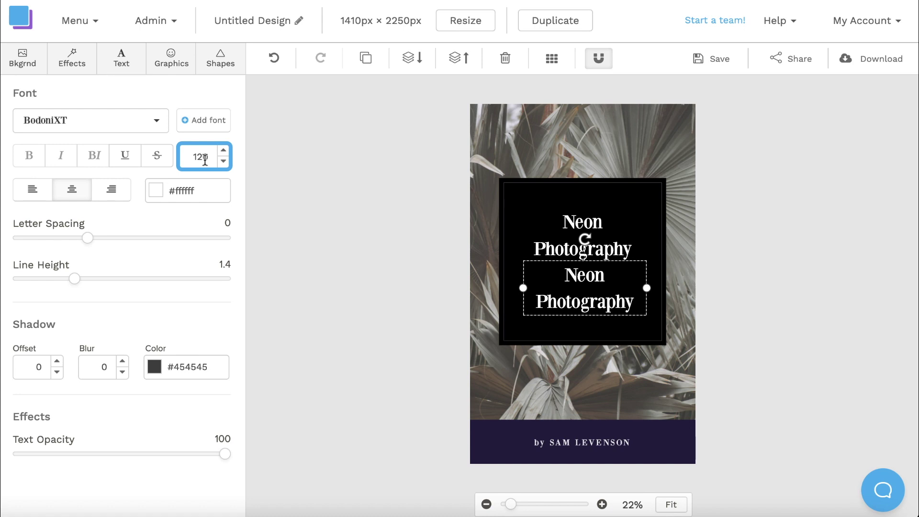
key("Return")
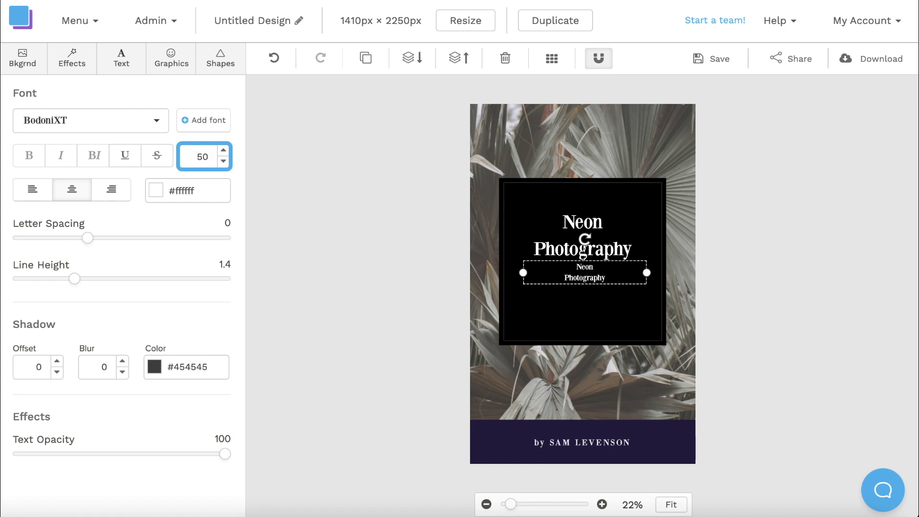
double_click(594, 275)
type("A stunning collection of neon images shot in the streets of Toronto")
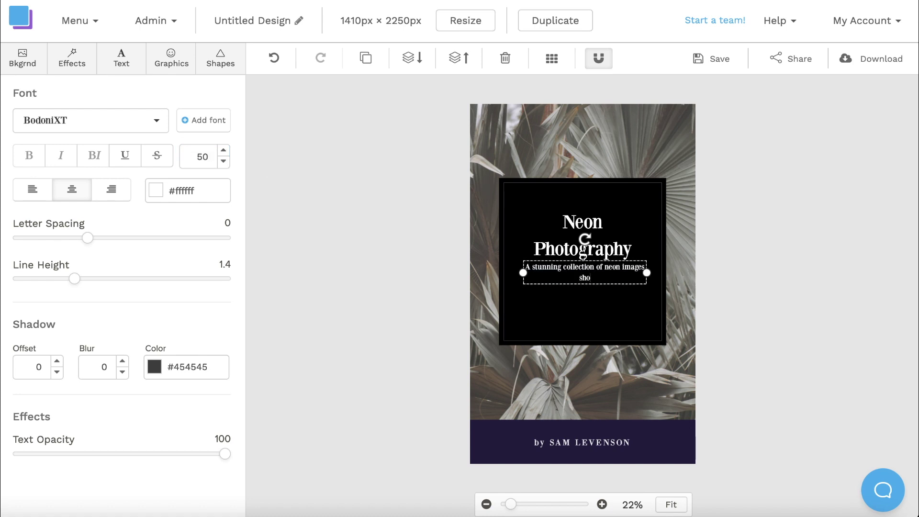
left_click(641, 249)
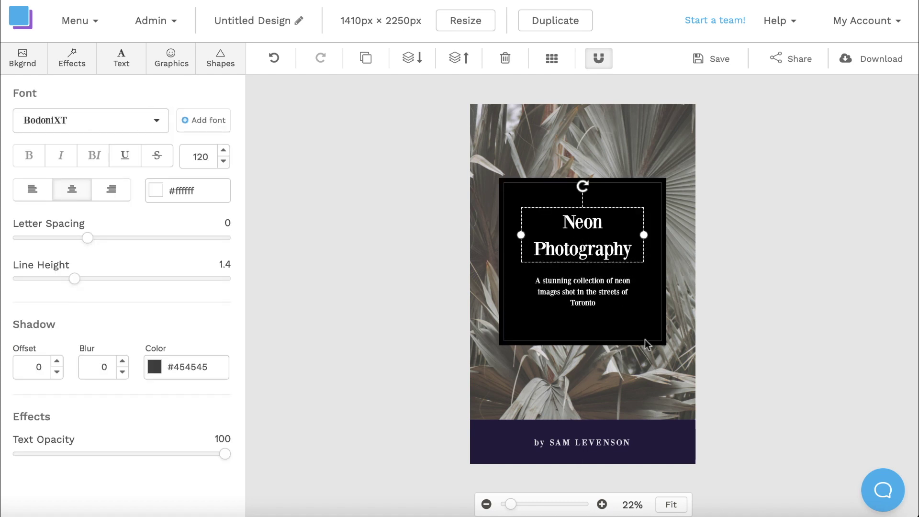
Change the bottom author bar's fill from purple to black.
left_click(659, 431)
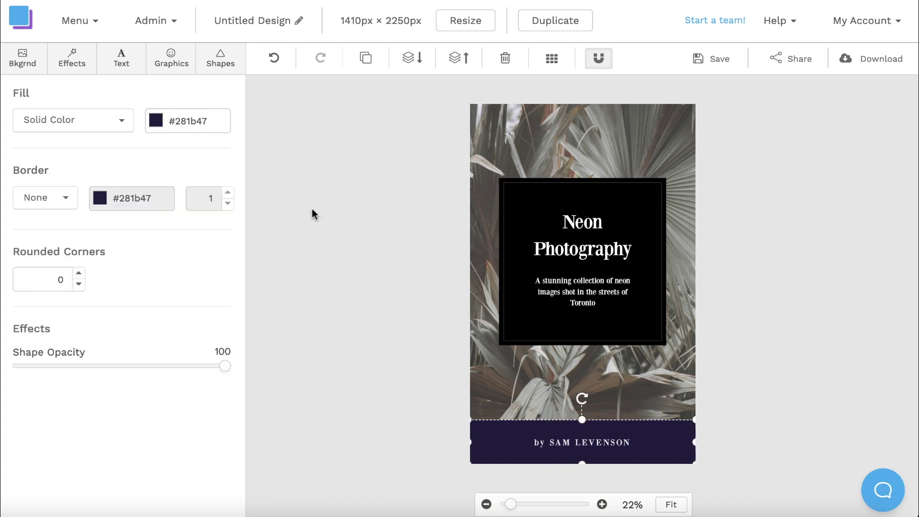
left_click(156, 122)
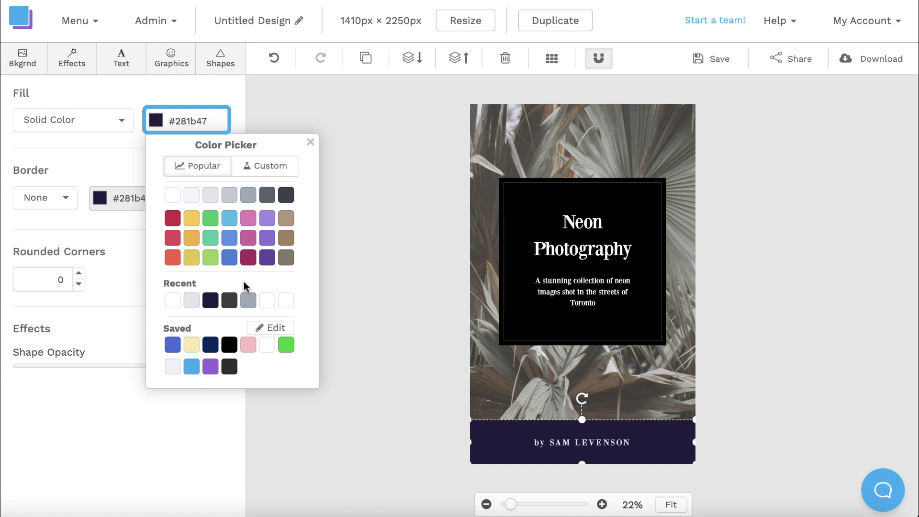
left_click(231, 345)
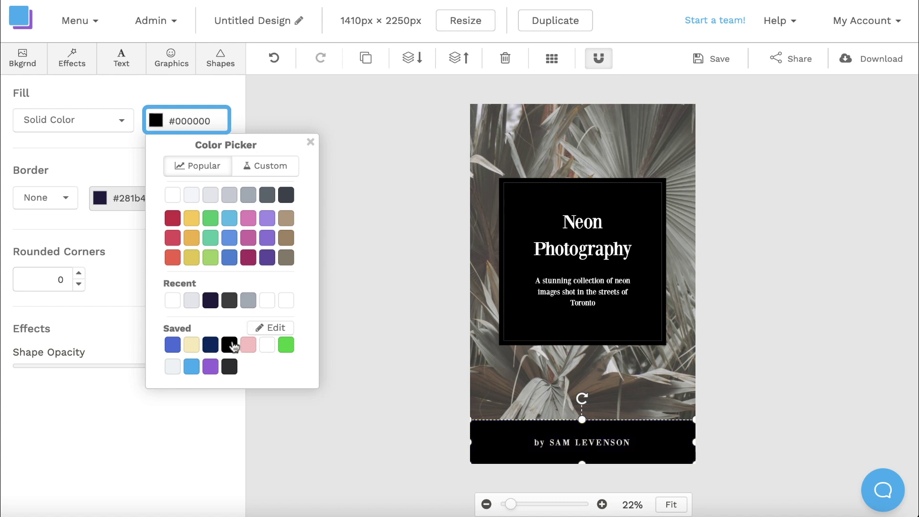
Replace the author's name in the byline, keeping the BodoniXT font.
double_click(577, 439)
left_click_drag(640, 442, 548, 442)
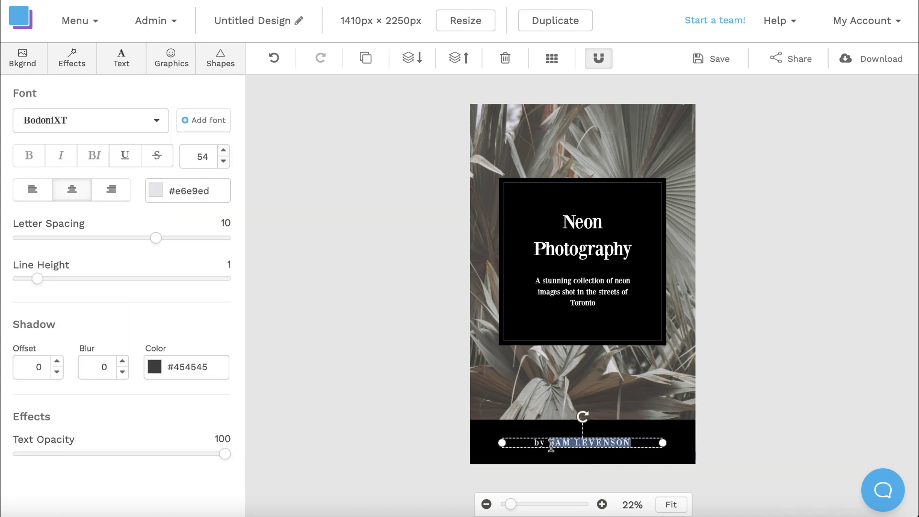
type("LUCAS H.")
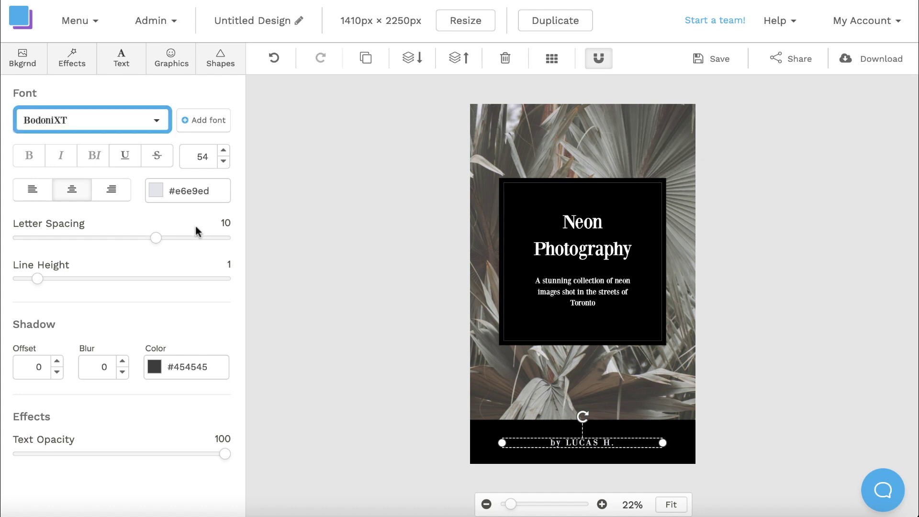
left_click(139, 125)
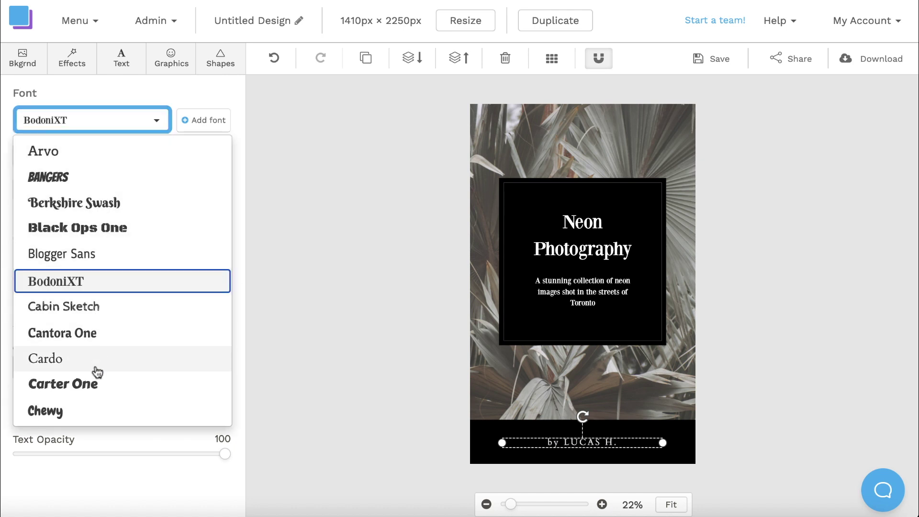
left_click(90, 285)
left_click(427, 370)
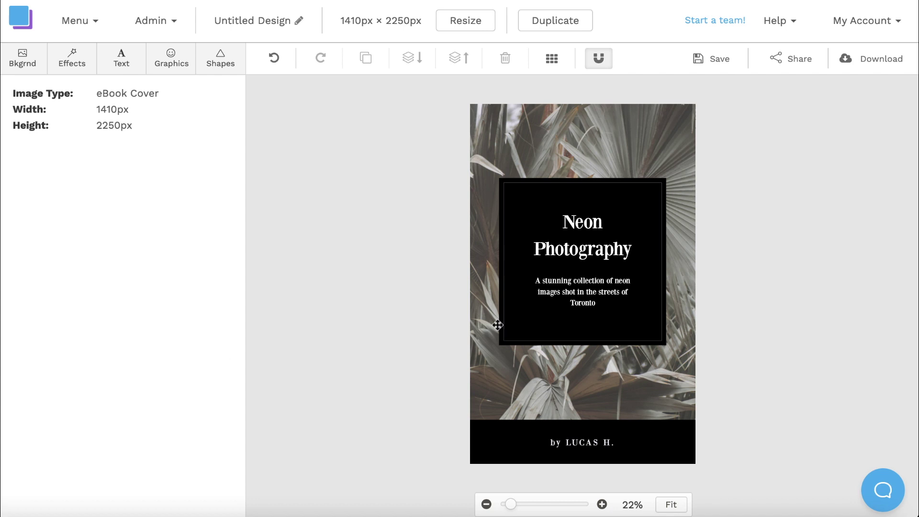
Shrink the grey outline frame inward and raise its border width to 14.
left_click(627, 188)
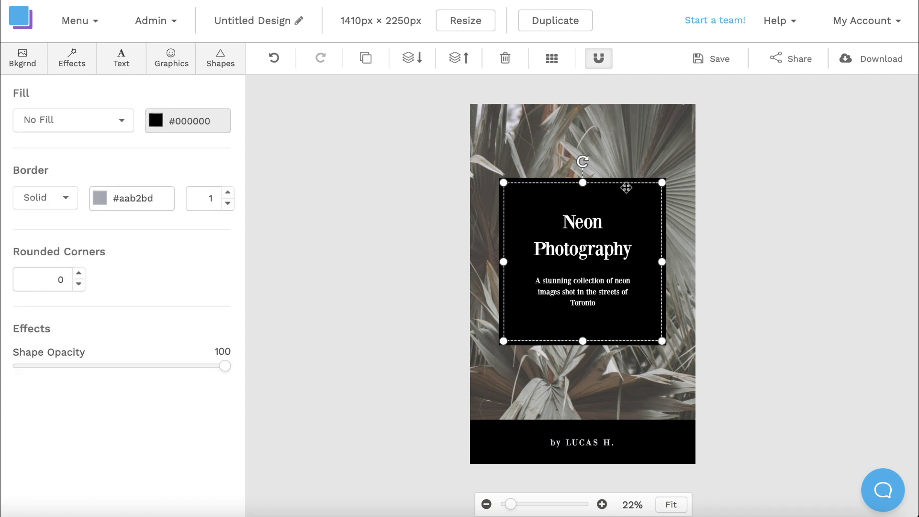
left_click_drag(662, 185, 650, 199)
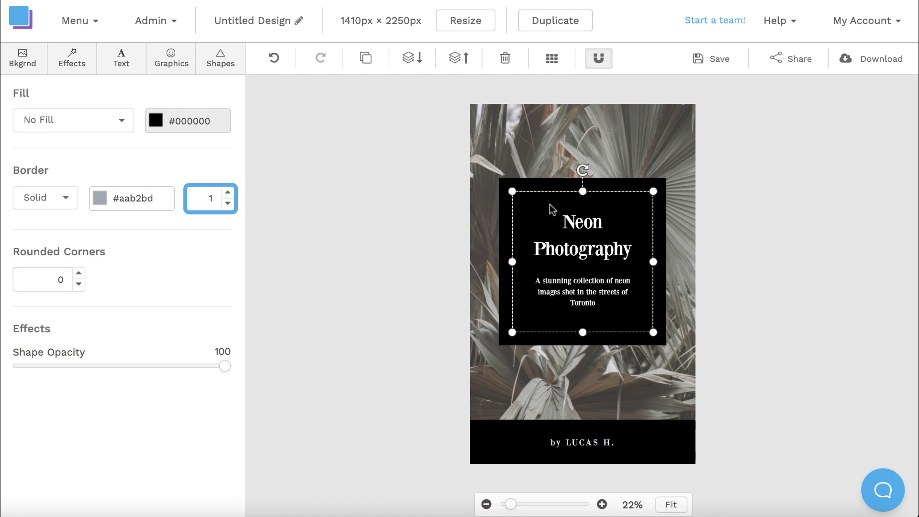
left_click(229, 194)
left_click(229, 193)
left_click(229, 194)
left_click(228, 194)
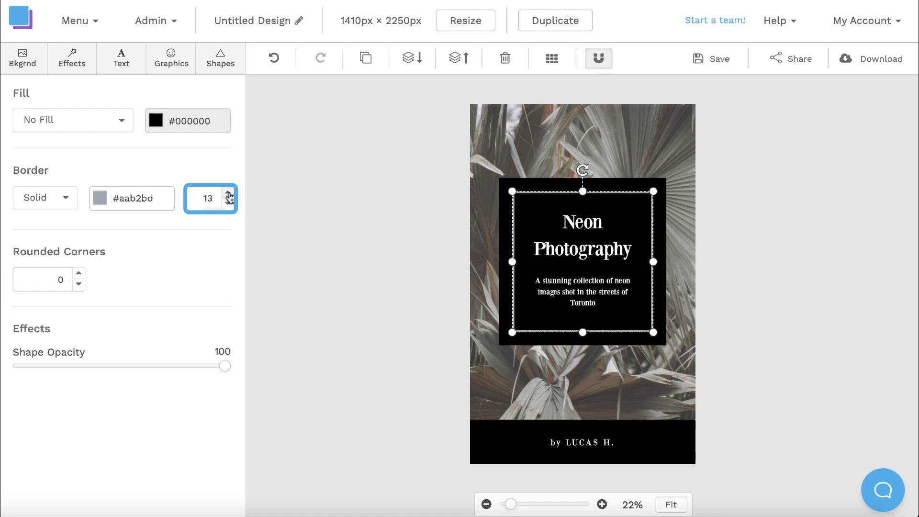
left_click(229, 194)
Replace the background with the rainy pink-and-blue photo from a 'neon' photo search.
left_click(742, 162)
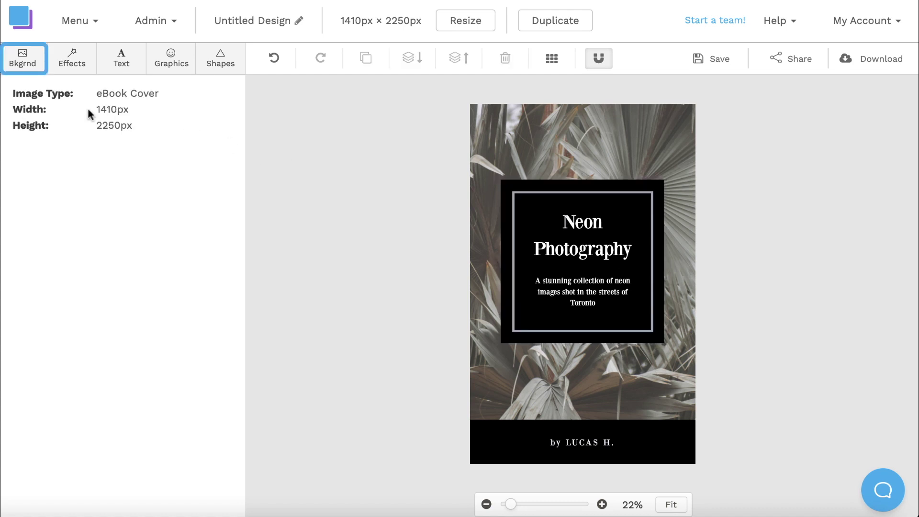
left_click(22, 65)
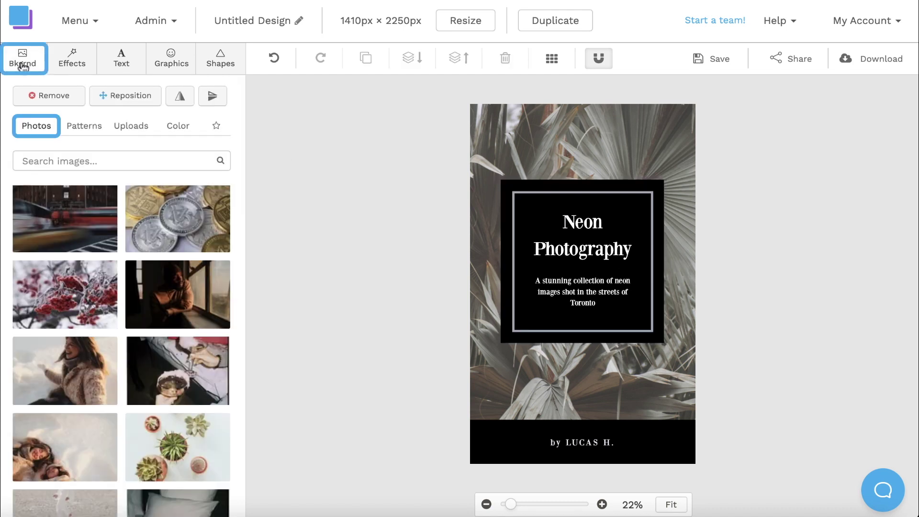
left_click(64, 157)
type("neon")
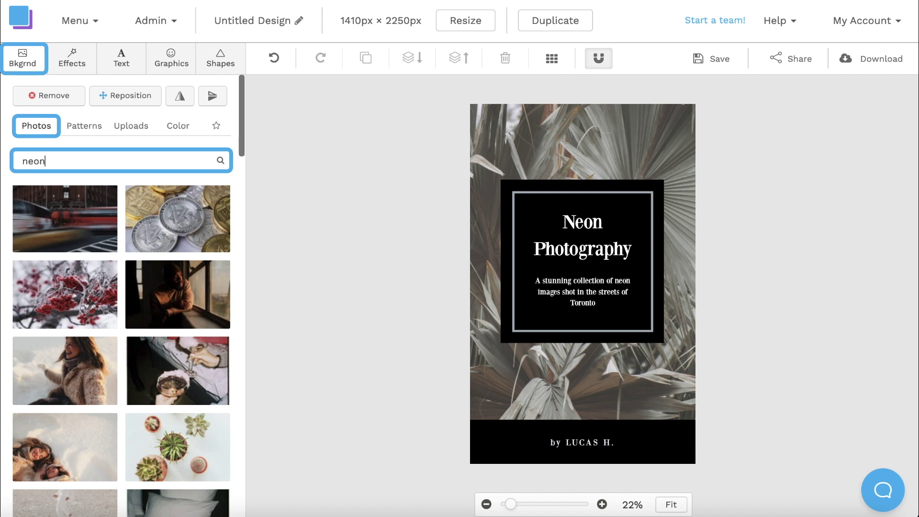
key("Return")
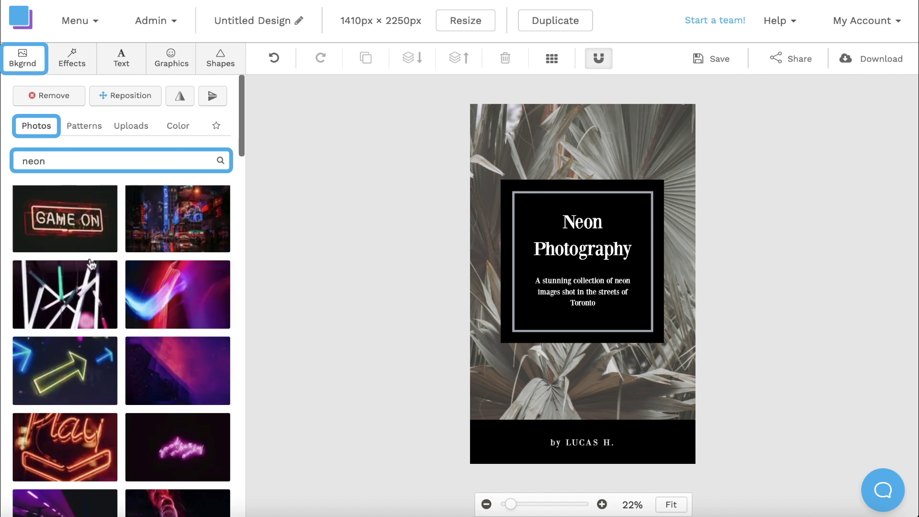
scroll(90, 263, "down", 6)
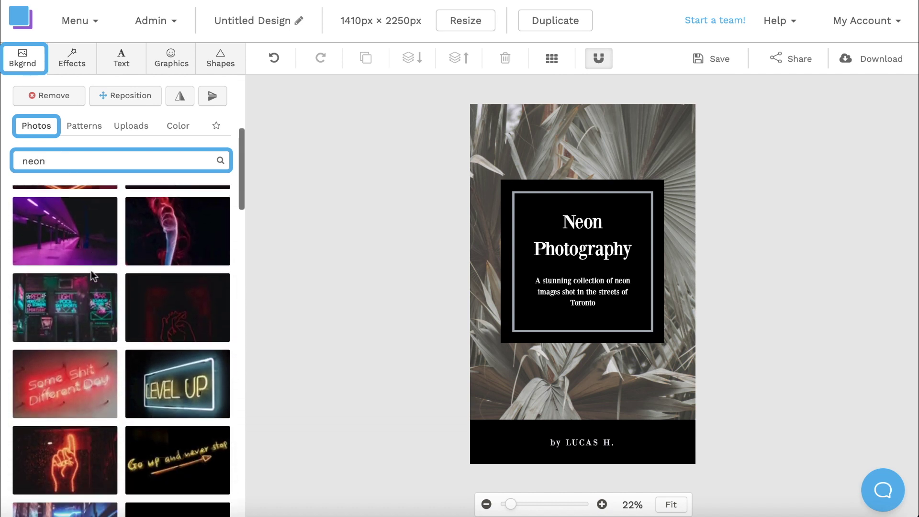
scroll(91, 271, "down", 7)
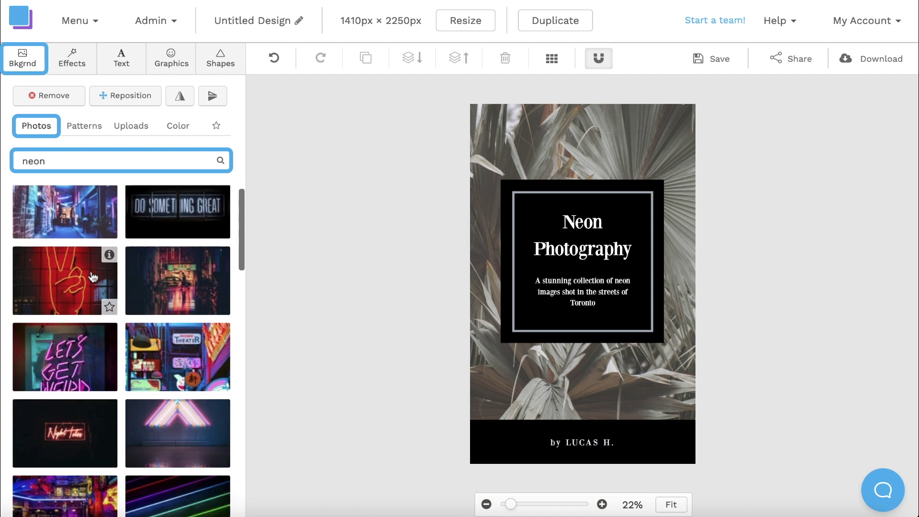
scroll(92, 277, "down", 7)
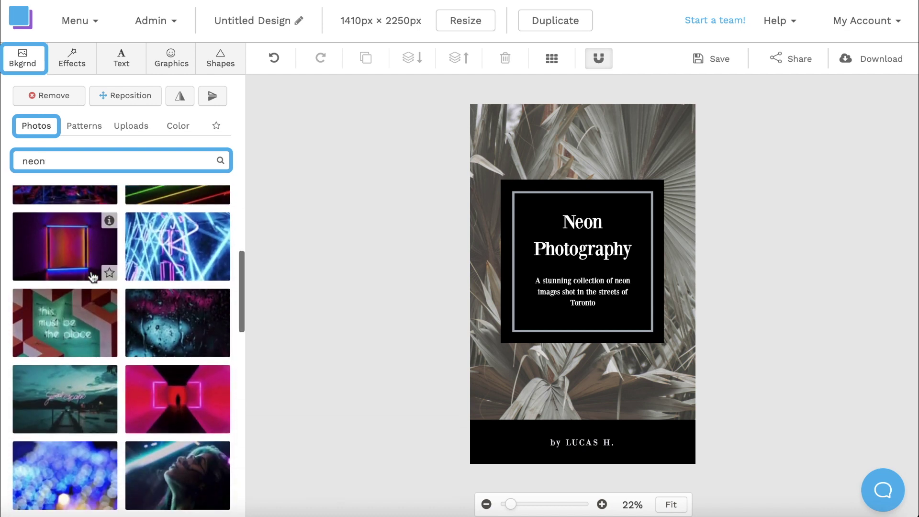
left_click(180, 321)
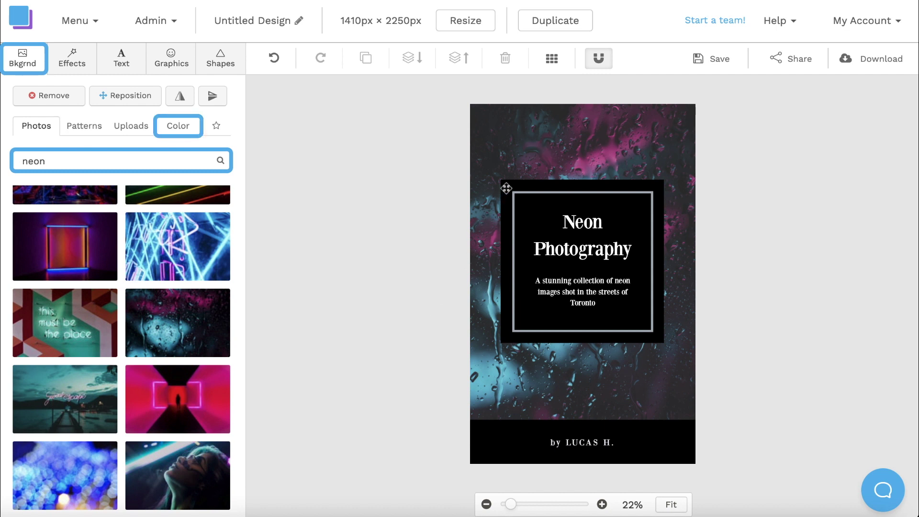
Rename the design to 'Book Cover'.
left_click(301, 22)
type("Book Cover")
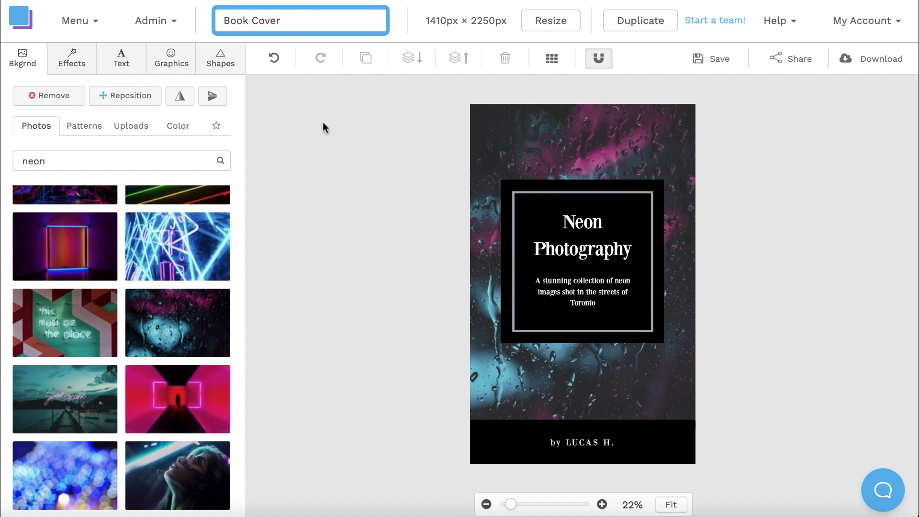
key("Return")
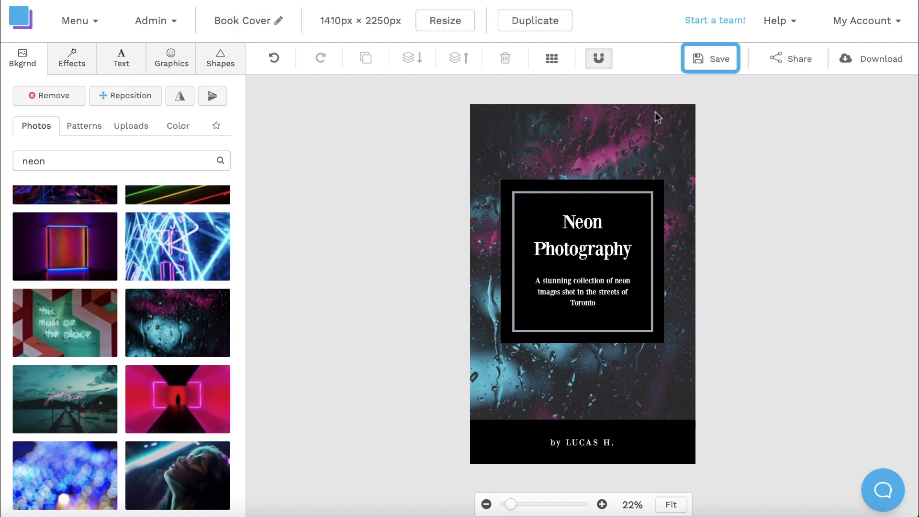
Save the cover and download it as a Retina JPG (2x size).
left_click(722, 60)
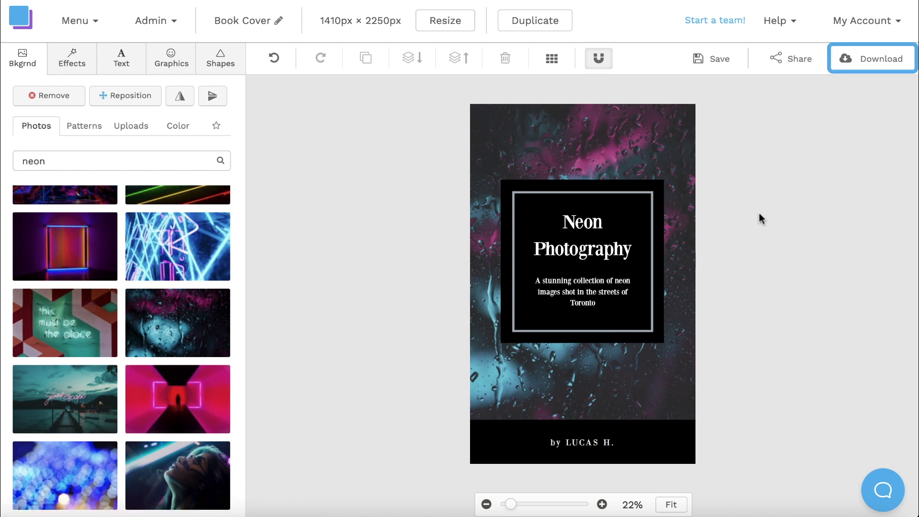
left_click(878, 67)
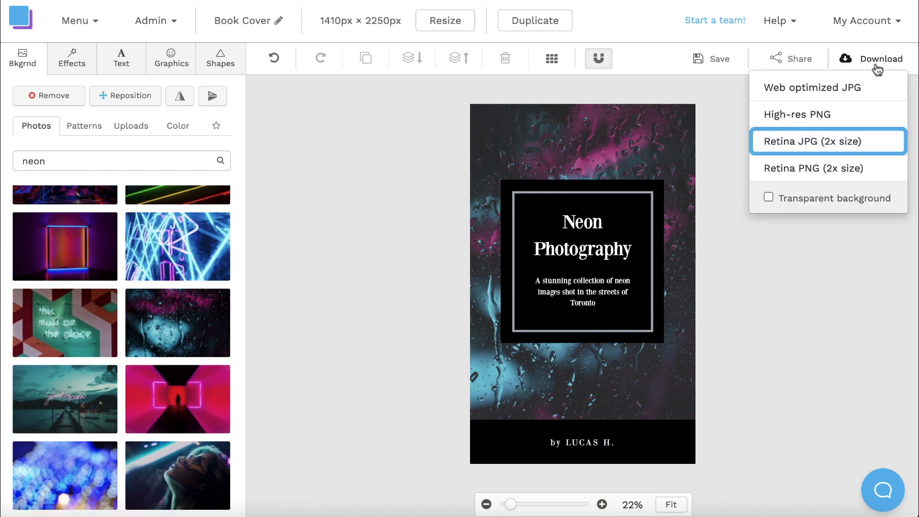
left_click(845, 144)
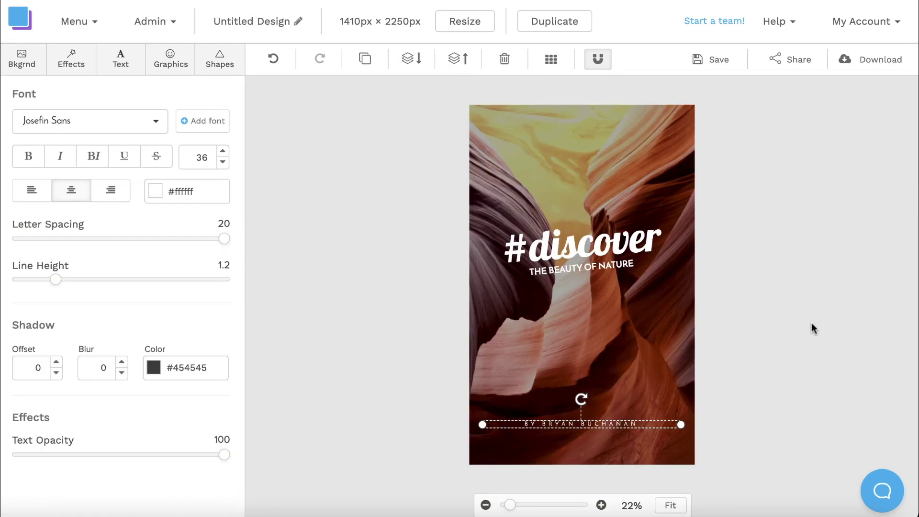
Resize the canyon design to a 1080 × 1080 px custom graphic, overriding the current one.
left_click(811, 324)
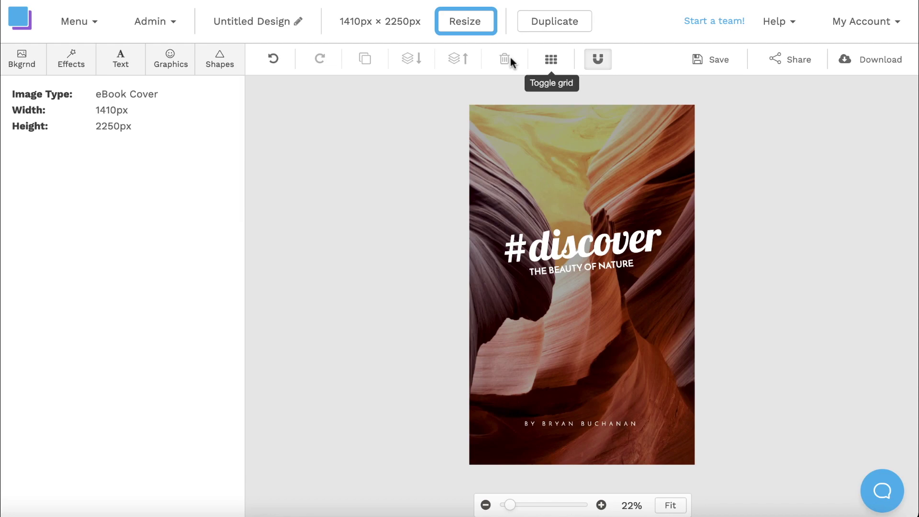
left_click(464, 27)
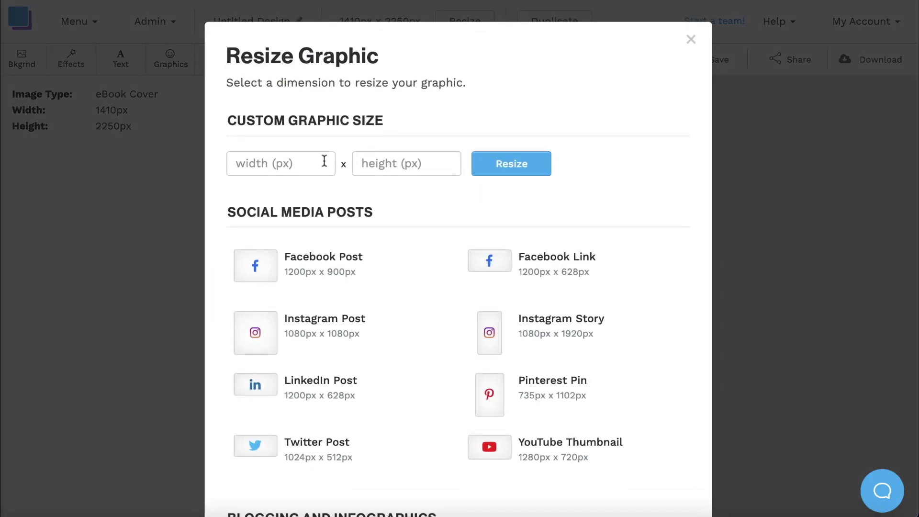
left_click(315, 163)
type("1080")
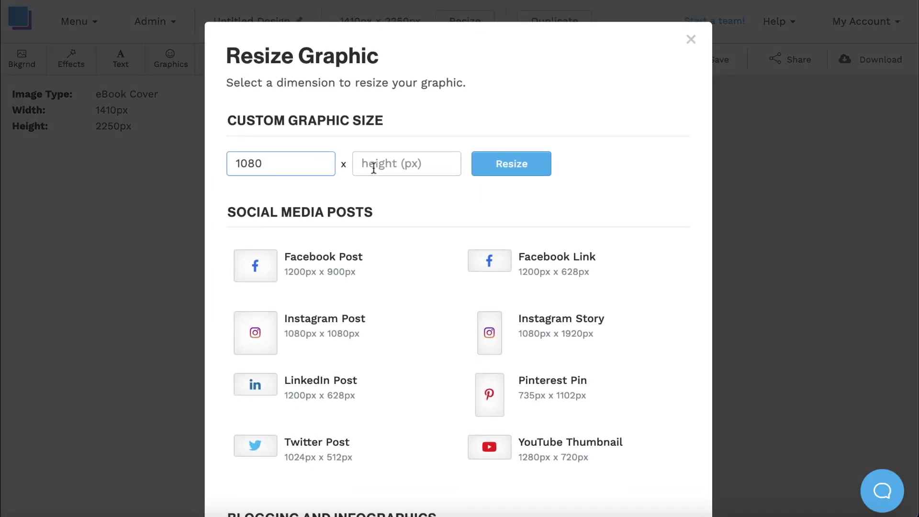
left_click(374, 165)
type("10")
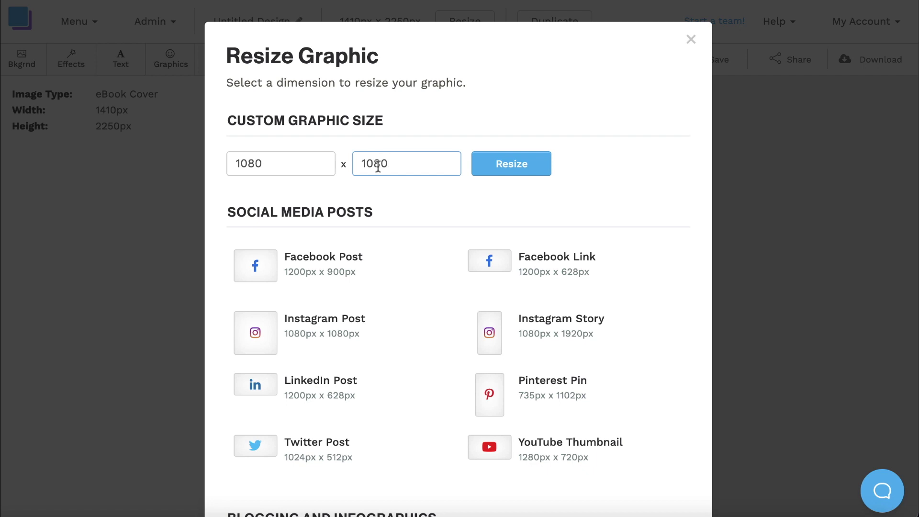
type("80")
left_click(504, 164)
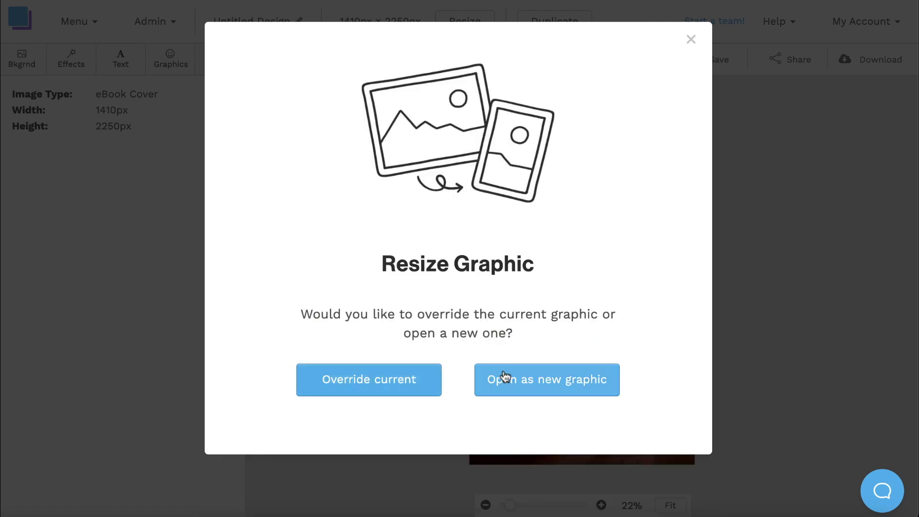
left_click(419, 387)
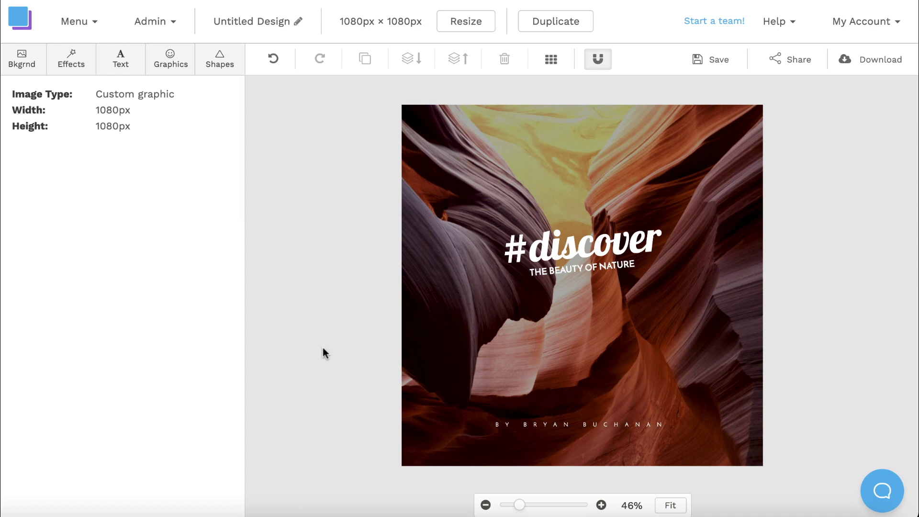
Set the photo effects to Darken 33, Blur 0 and Contrast 12.
left_click(67, 61)
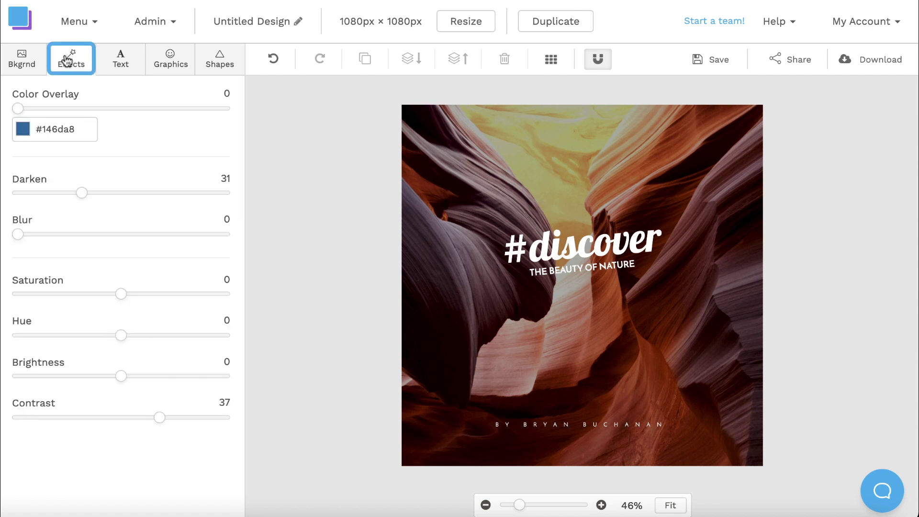
mouse_move(82, 193)
left_mouse_down()
mouse_move(139, 202)
mouse_move(88, 203)
left_mouse_up()
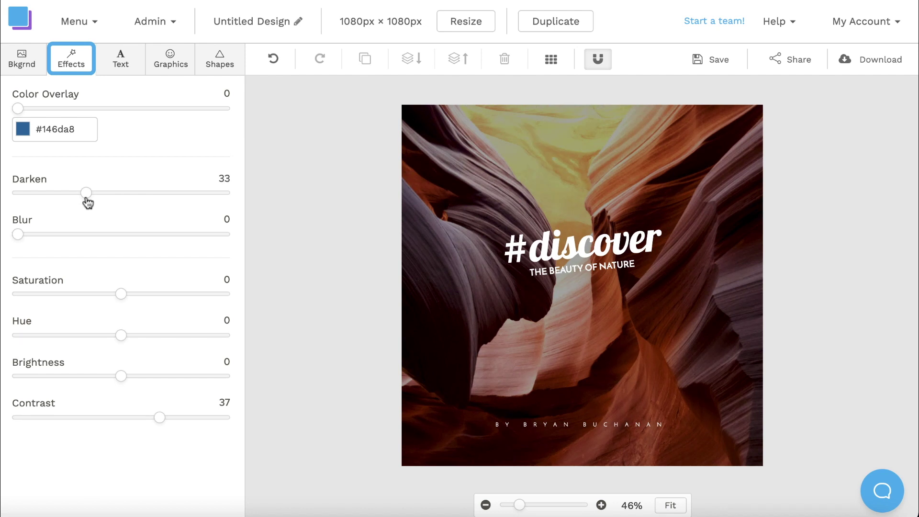
mouse_move(22, 240)
left_mouse_down()
mouse_move(78, 243)
mouse_move(13, 240)
left_mouse_up()
left_click_drag(154, 417, 135, 419)
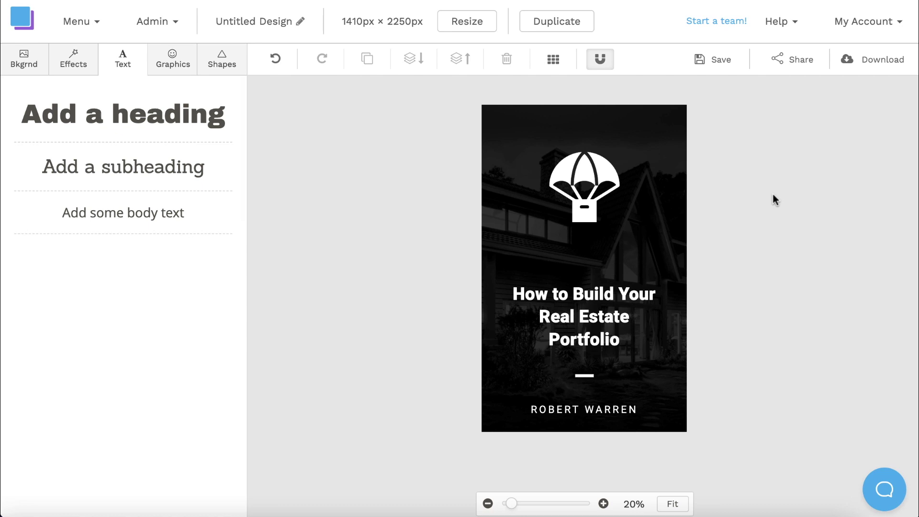
Delete the parachute icon and add a house icon from a 'home' icon search above the title.
left_click(582, 184)
key("Delete")
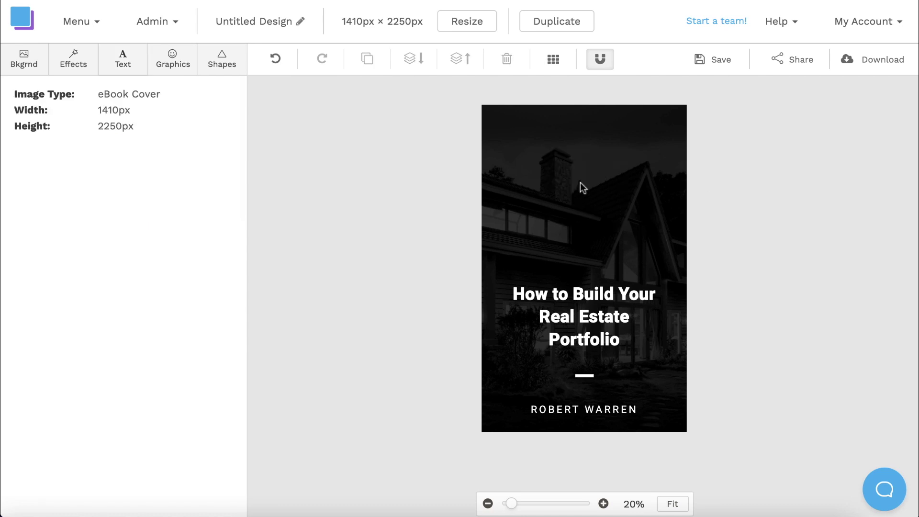
left_click(172, 61)
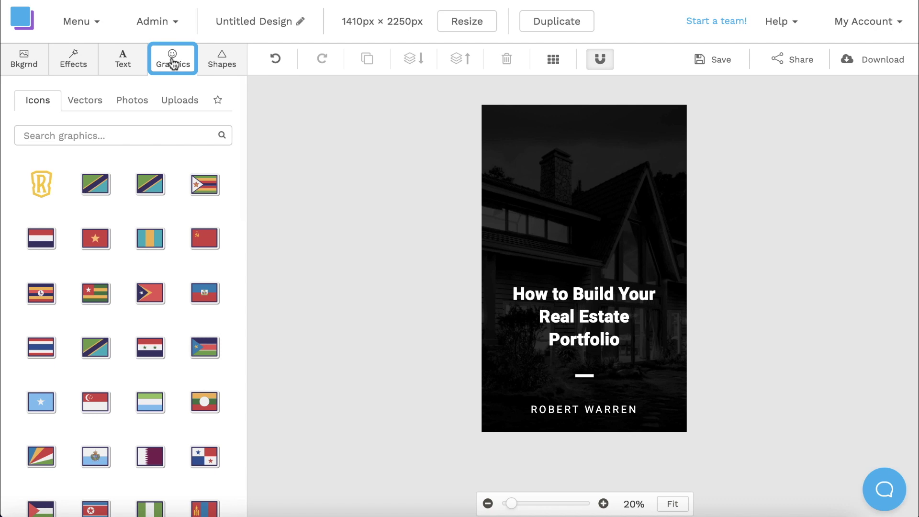
left_click(99, 135)
type("home")
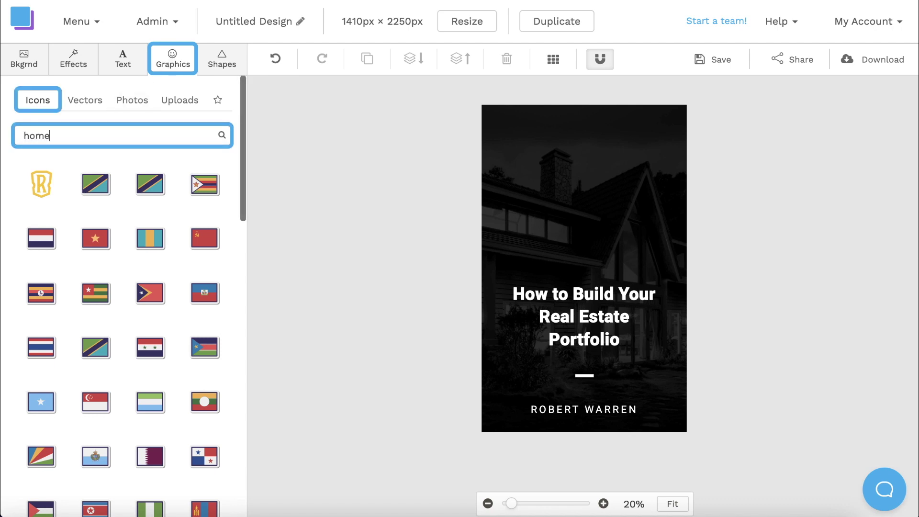
key("Return")
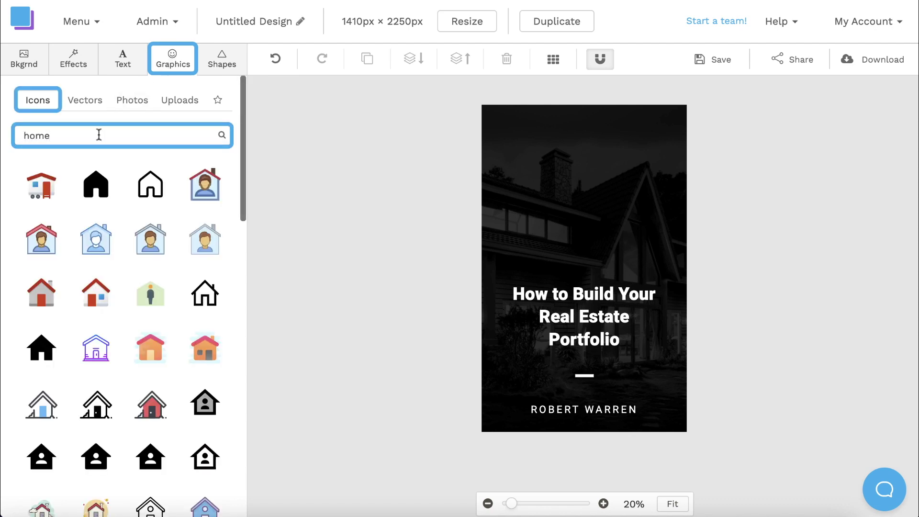
scroll(151, 288, "down", 5)
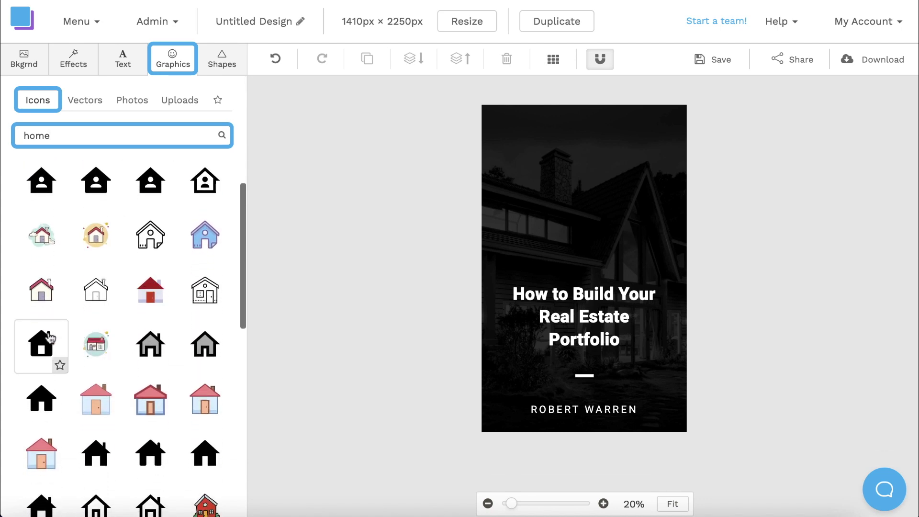
left_click(50, 338)
left_click(579, 253)
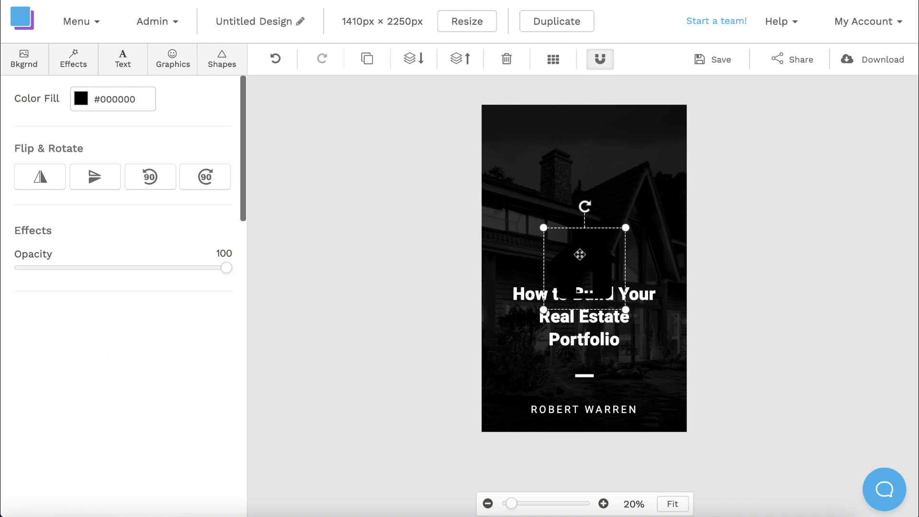
left_click_drag(579, 252, 580, 178)
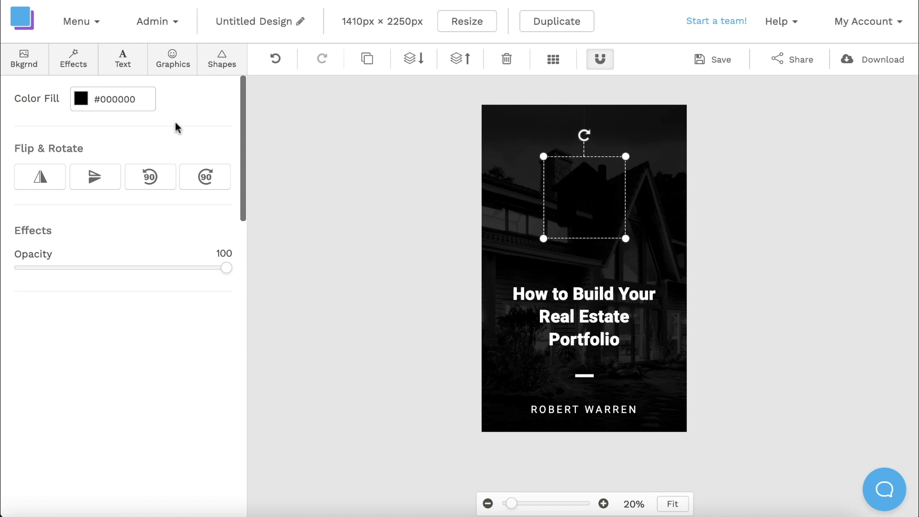
Make the house icon white, enlarge it and nudge it into position.
left_click(93, 103)
left_click(82, 101)
left_click(97, 173)
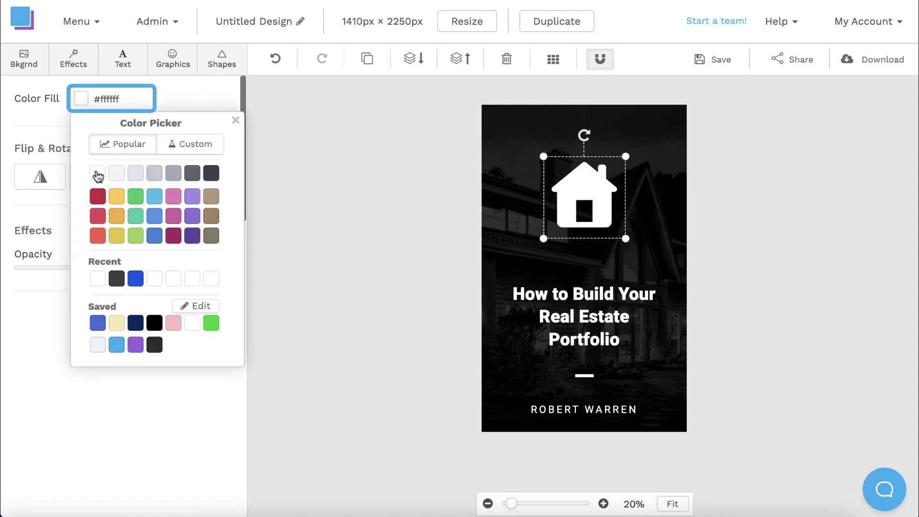
left_click(540, 248)
left_click(580, 209)
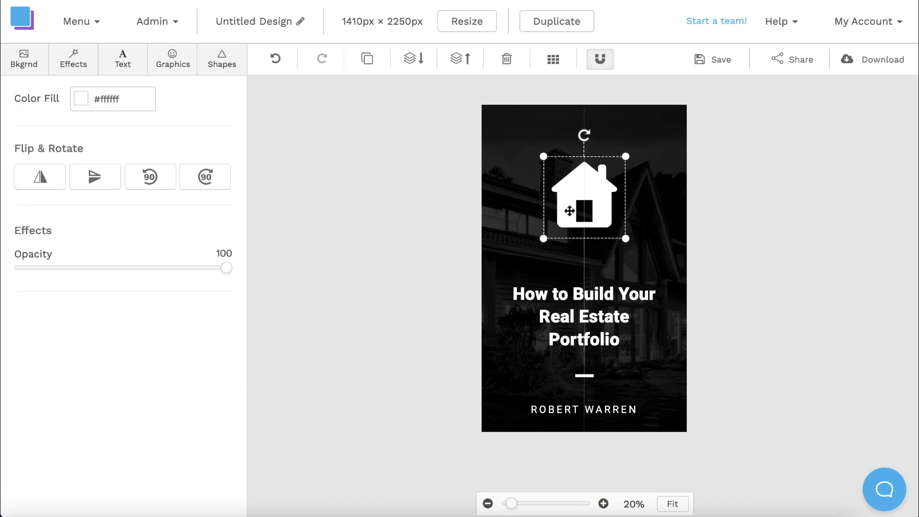
left_click_drag(544, 239, 525, 260)
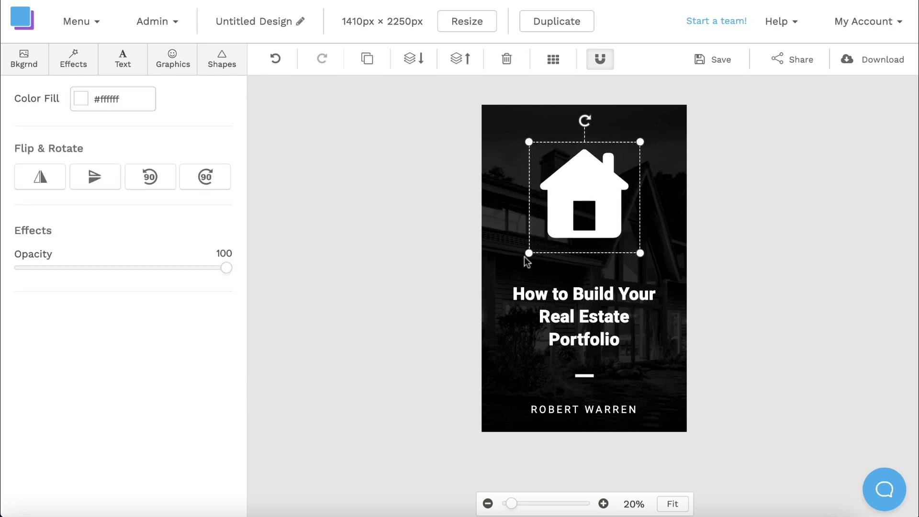
left_click(659, 242)
left_click_drag(601, 206, 601, 212)
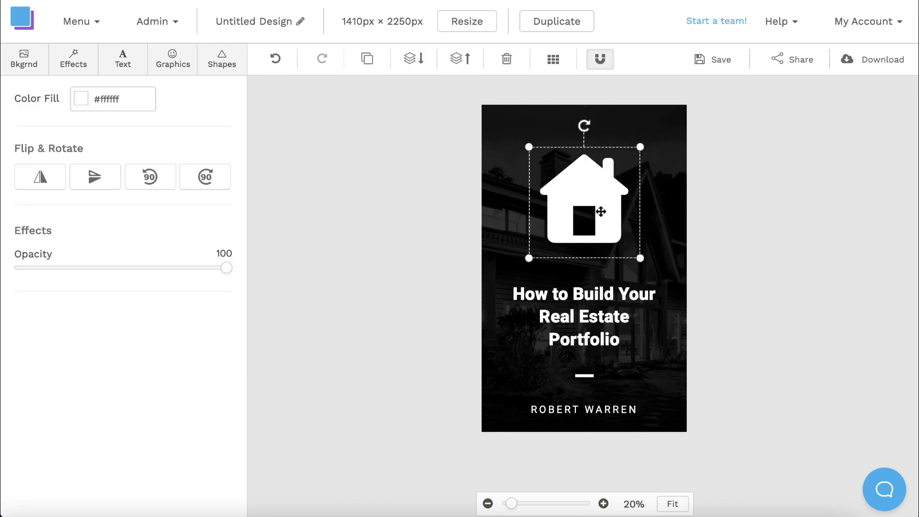